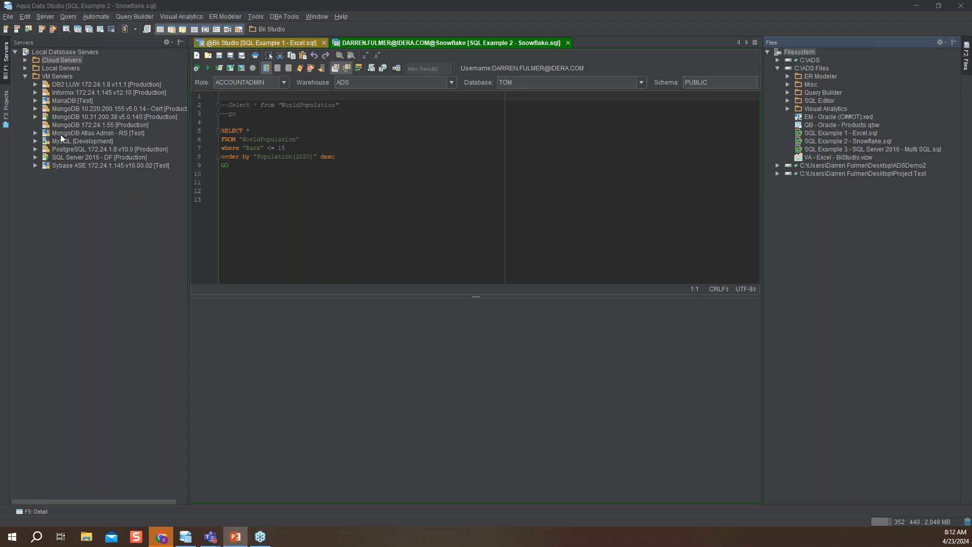
Connect to the MongoDB 10.31.200.38 v5.0.14S production server and open a MongoJS Query Analyzer for it.
click(35, 117)
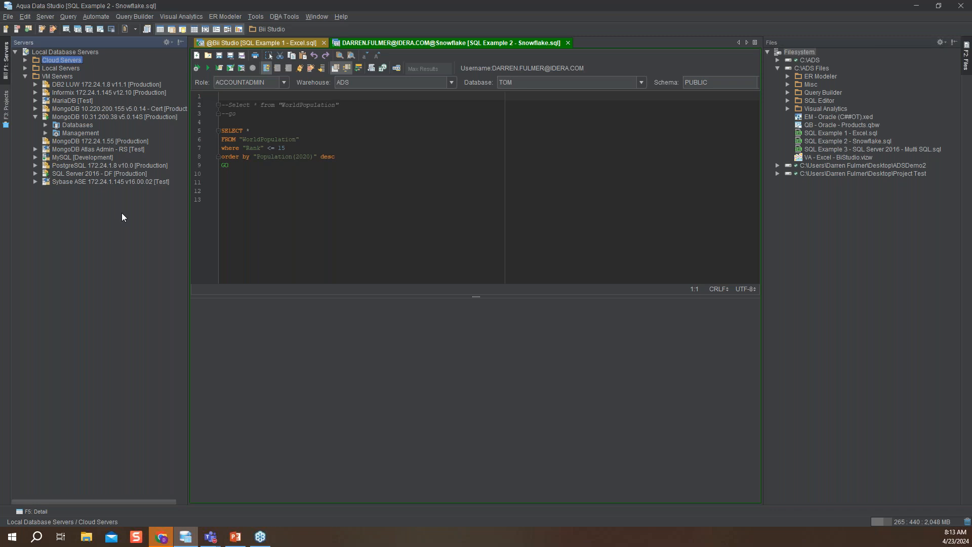
right_click(89, 119)
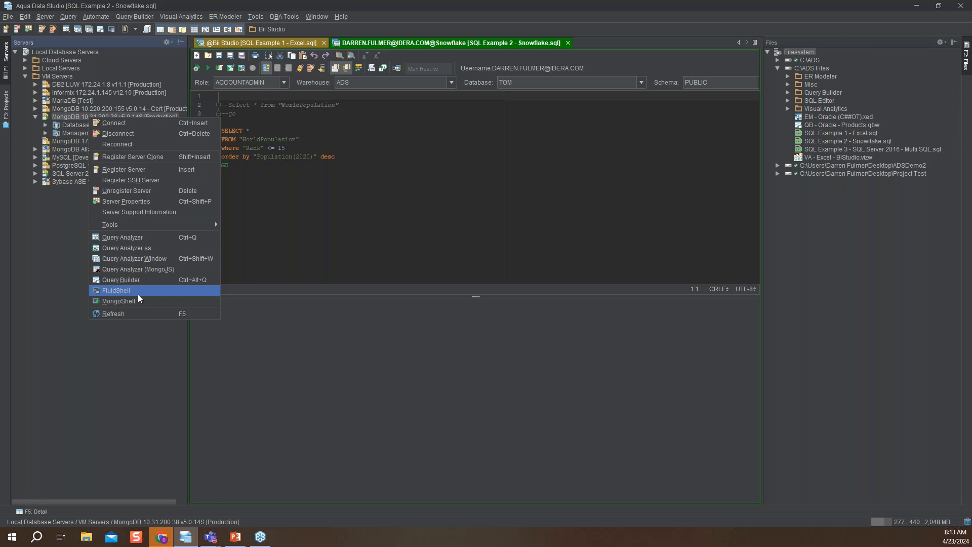
click(141, 269)
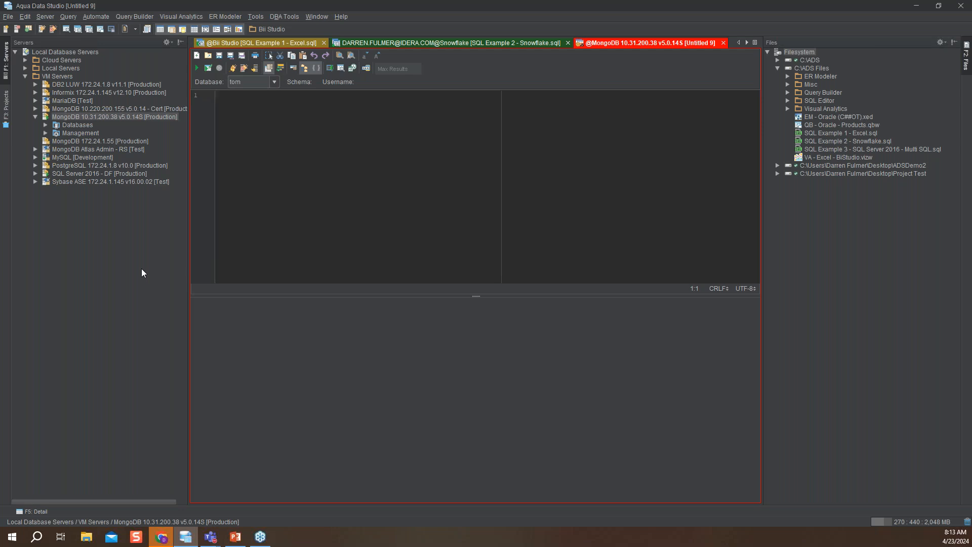
Execute the command show databases in the MongoJS Query Analyzer and display its output as text.
text(show)
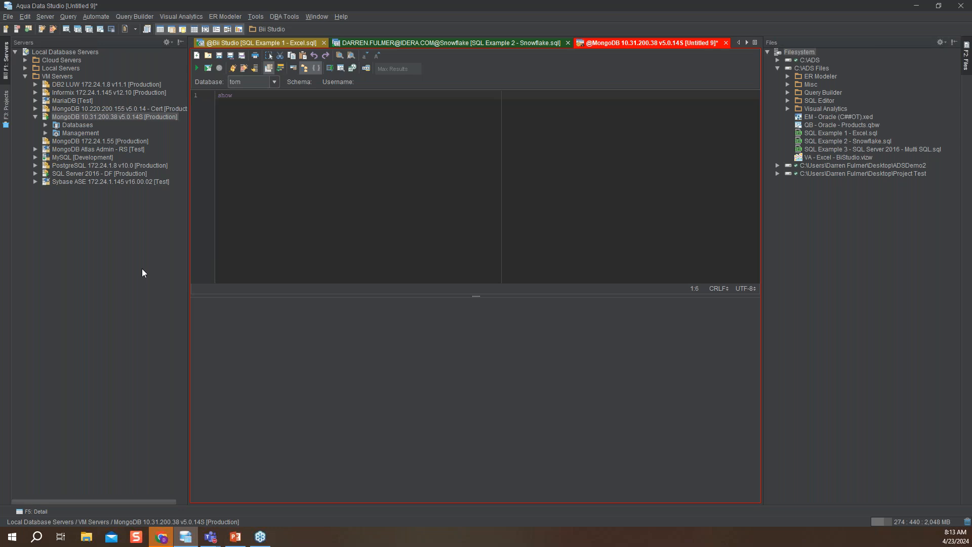
text(databases)
key(Return)
click(196, 68)
click(357, 497)
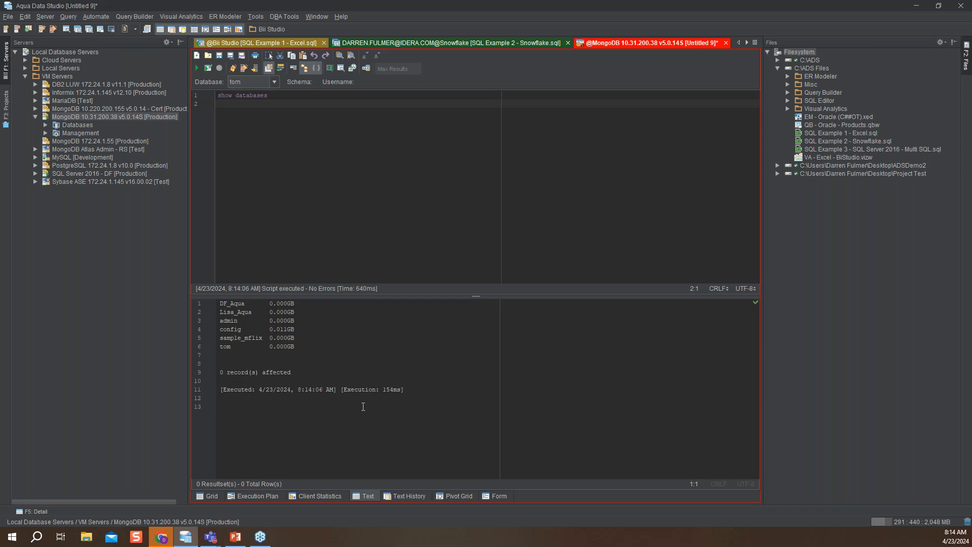
click(236, 536)
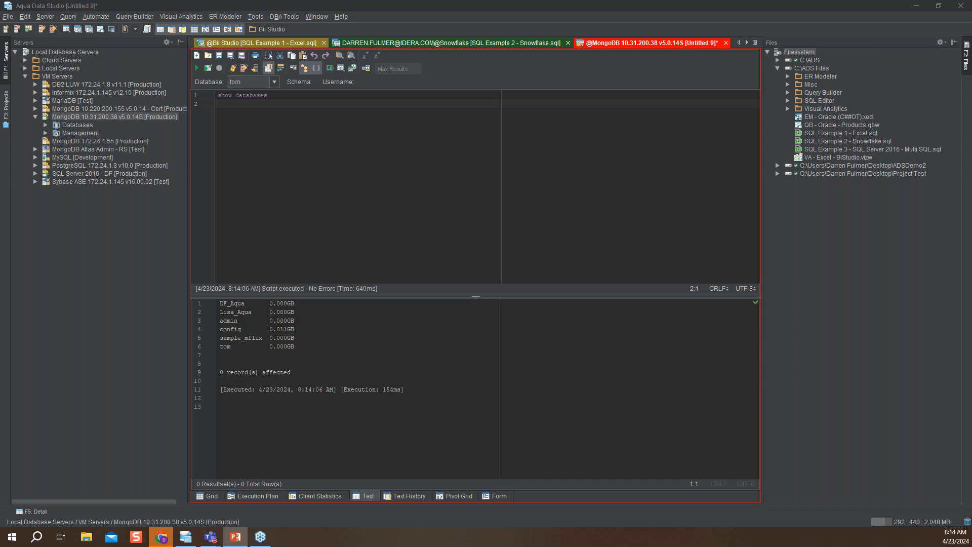
Open a MongoShell on the MongoDB 10.31.200.38 server and run show databases in it.
right_click(94, 117)
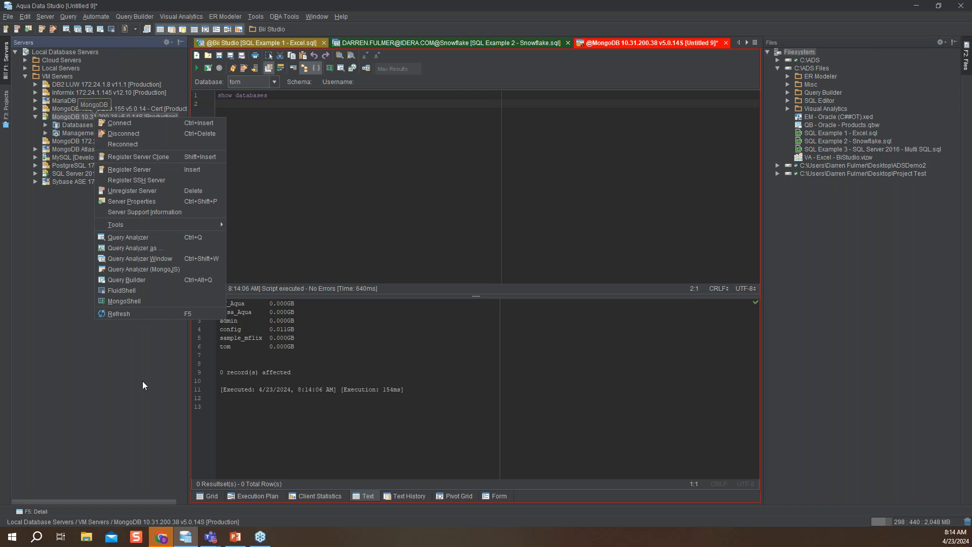
click(125, 311)
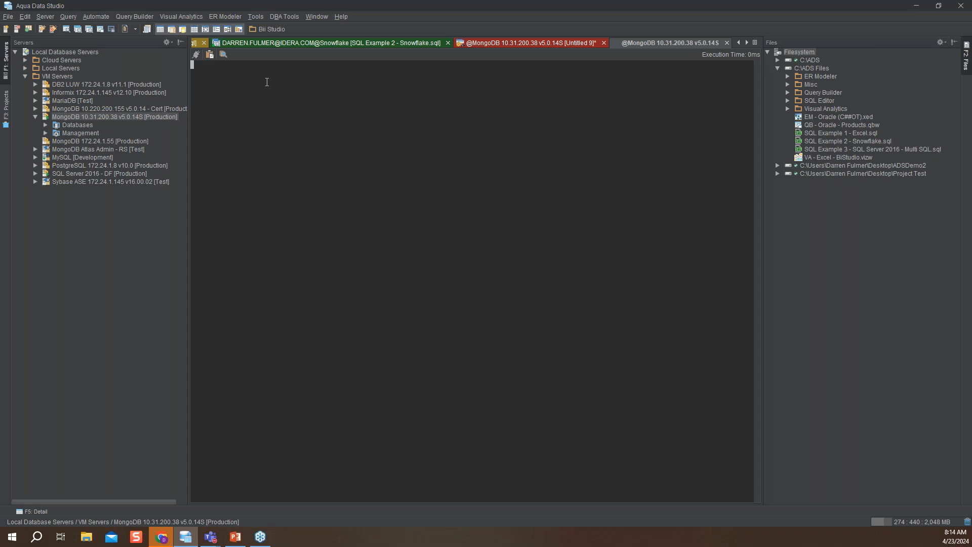
text(sho)
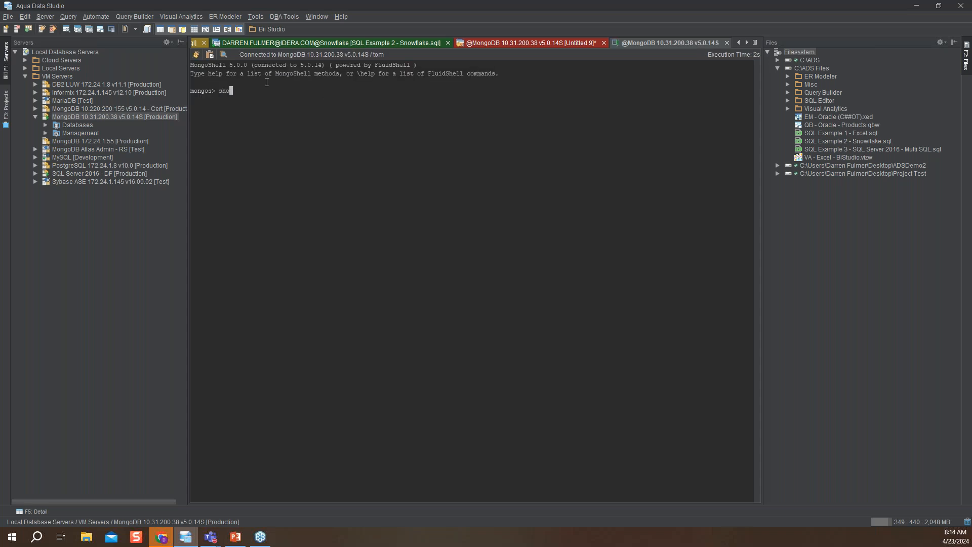
text(w databases)
key(Return)
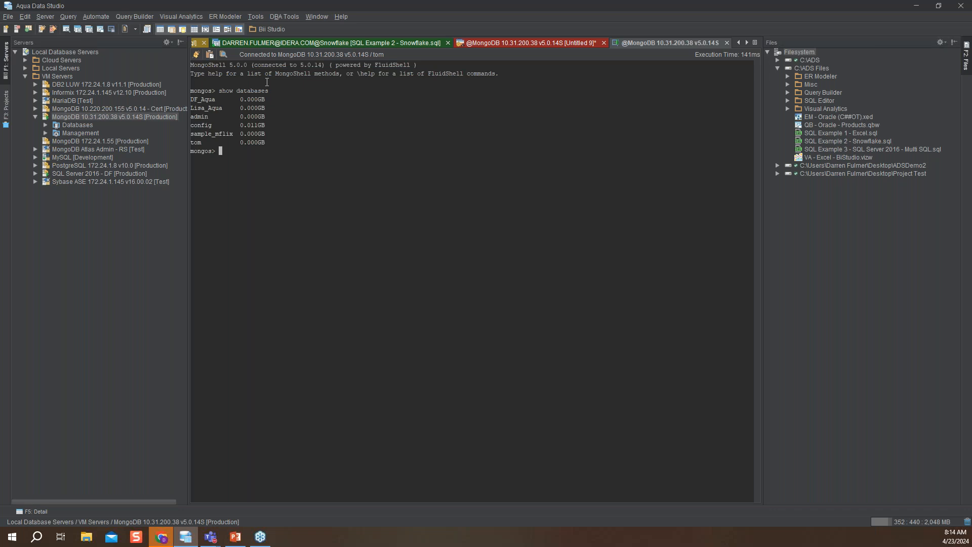
Switch the MongoShell to the DF_Aqua database with use DF_Aqua and check the current database with db.
text(use DF_Aqua)
key(Return)
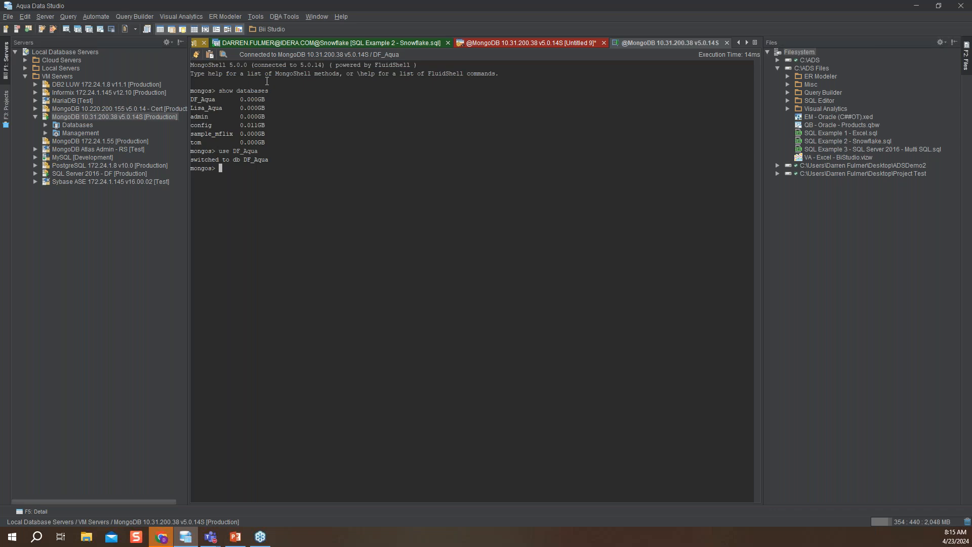
text(db)
key(Return)
Create a collection named DF_Webinar in the current database with db.createCollection("DF_Webinar").
text(db.createCollec)
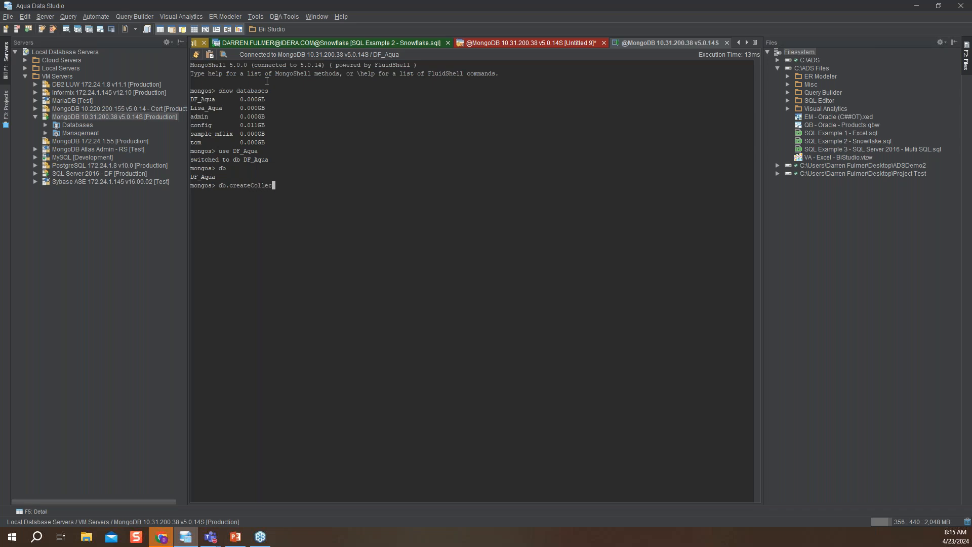
text(tion("DF_Webinar"))
key(Return)
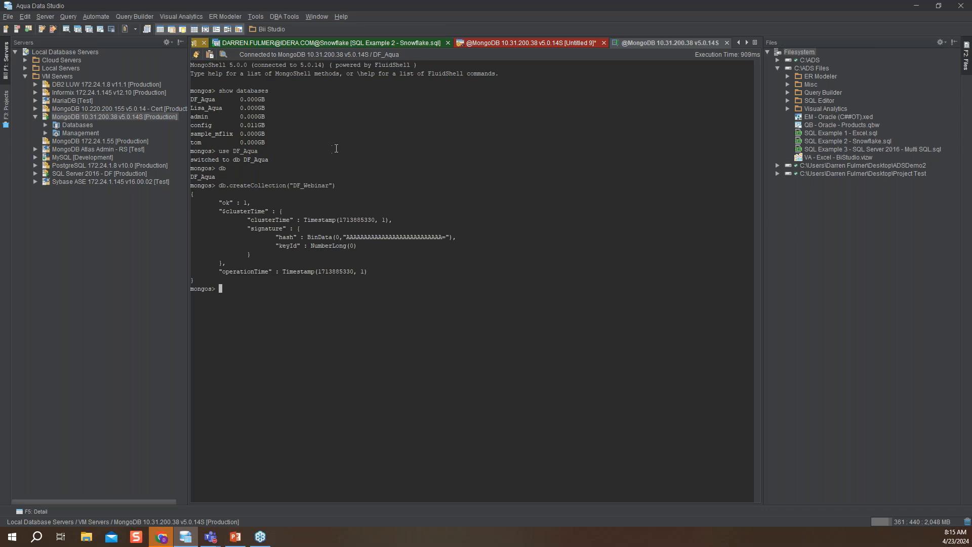
Expand the server's databases down to the collections of DF_Aqua to check for the DF_Webinar collection.
click(47, 123)
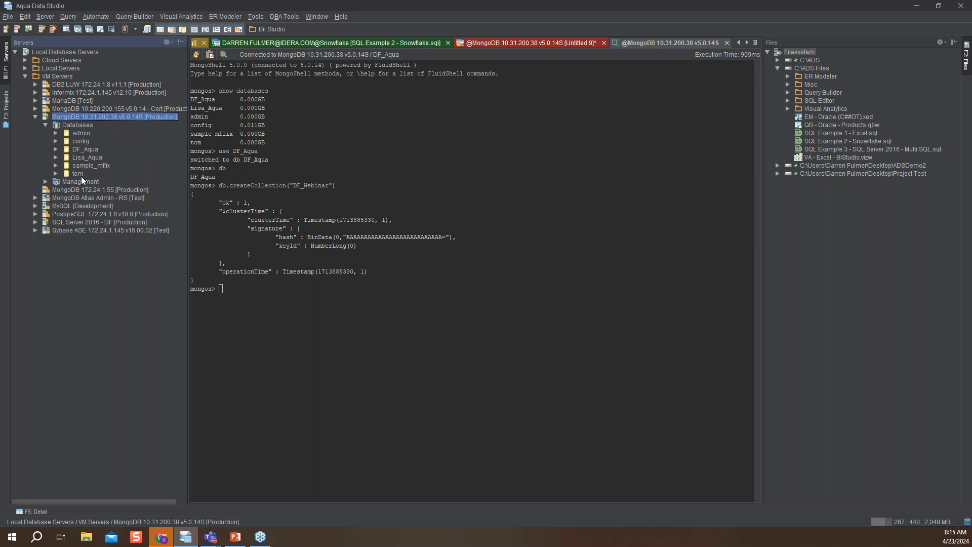
click(55, 149)
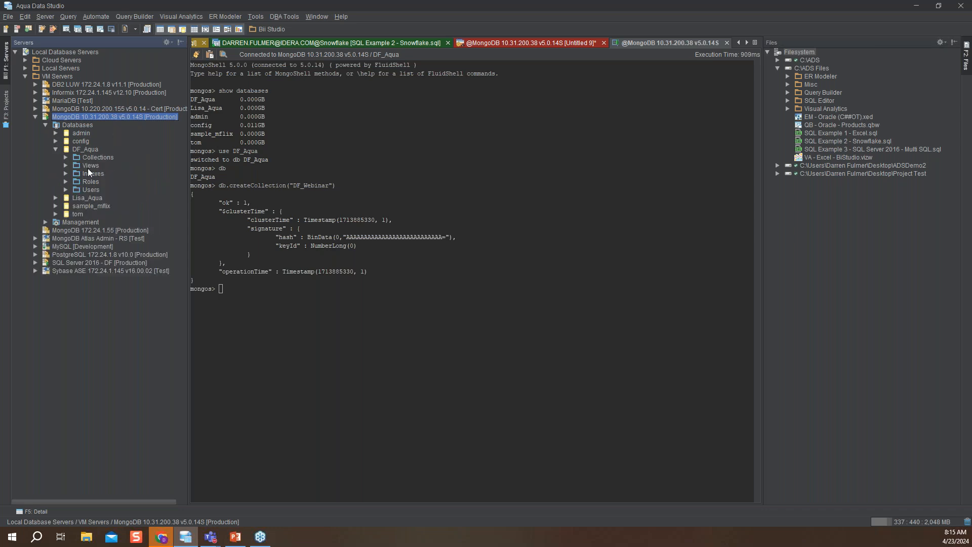
click(66, 157)
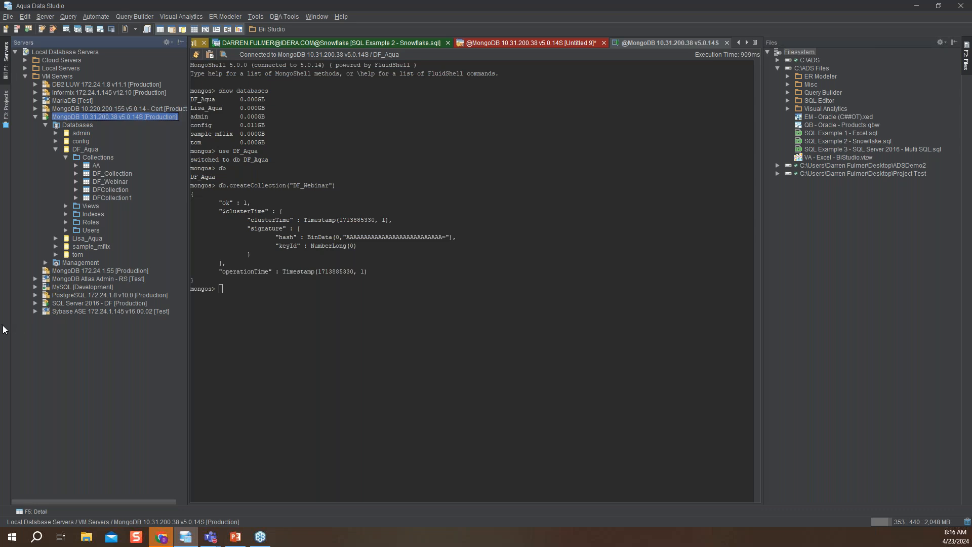
key(alt+Tab)
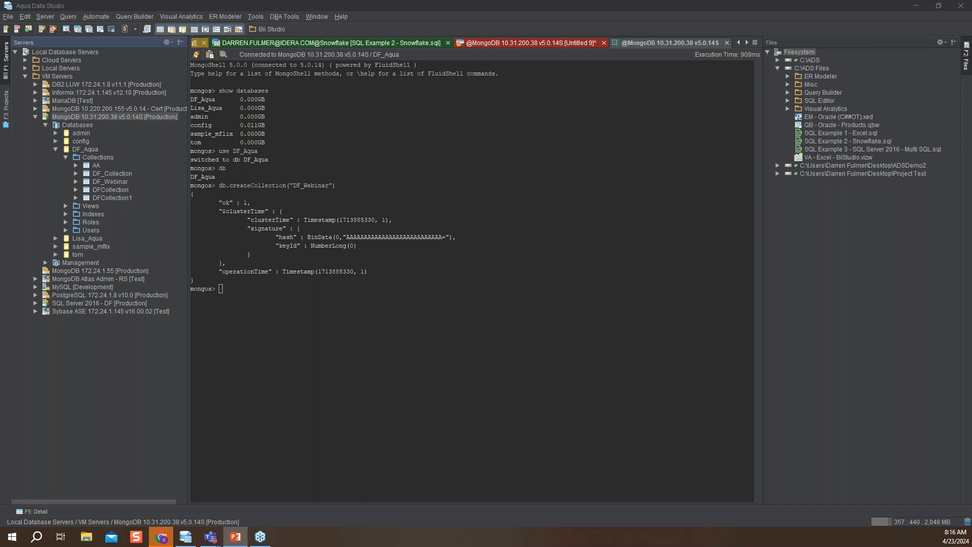
Begin an insert command for the DF_Webinar collection in the MongoShell, entering db.DF_Webinar.insert({"name": at the prompt.
click(228, 283)
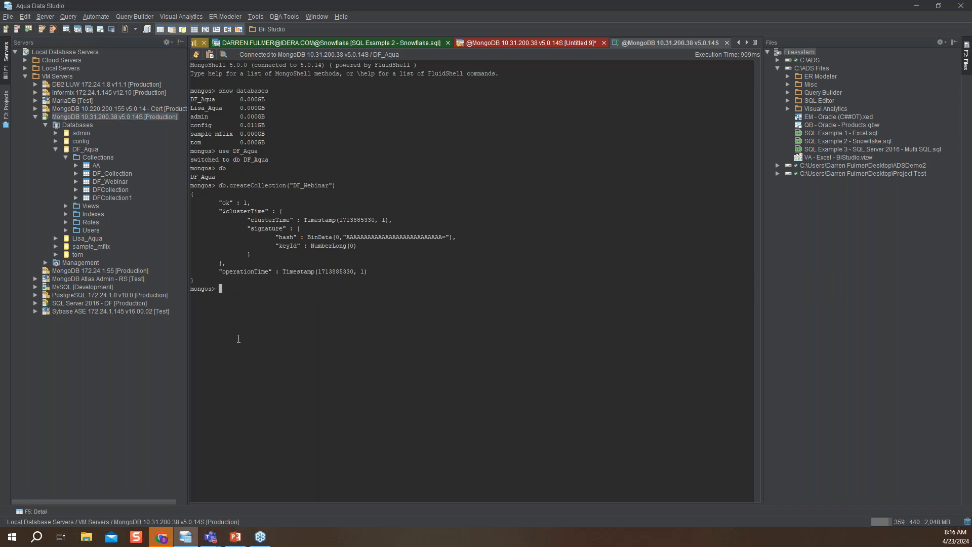
key(Return)
text(db)
text(.DF)
text(_Webi)
text(n)
text(ar.)
text(insert)
text(()
text({)
text(")
text(lnam)
key(BackSpace)
key(BackSpace)
key(BackSpace)
key(BackSpace)
text(nea)
key(BackSpace)
key(BackSpace)
text(ame":)
key(alt+Tab)
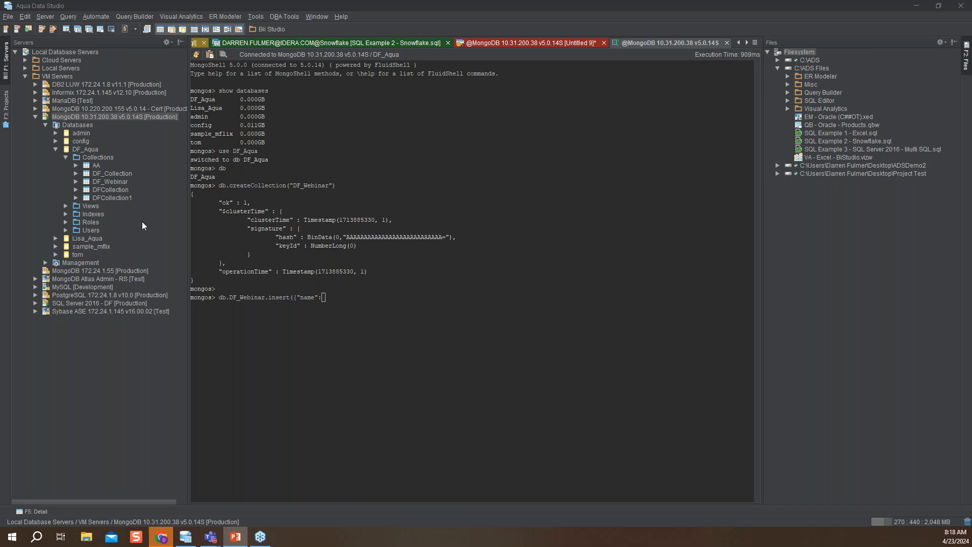
Open a SQL Query Analyzer from DFCollection in DF_Aqua and execute select * from DFCollection.
right_click(121, 176)
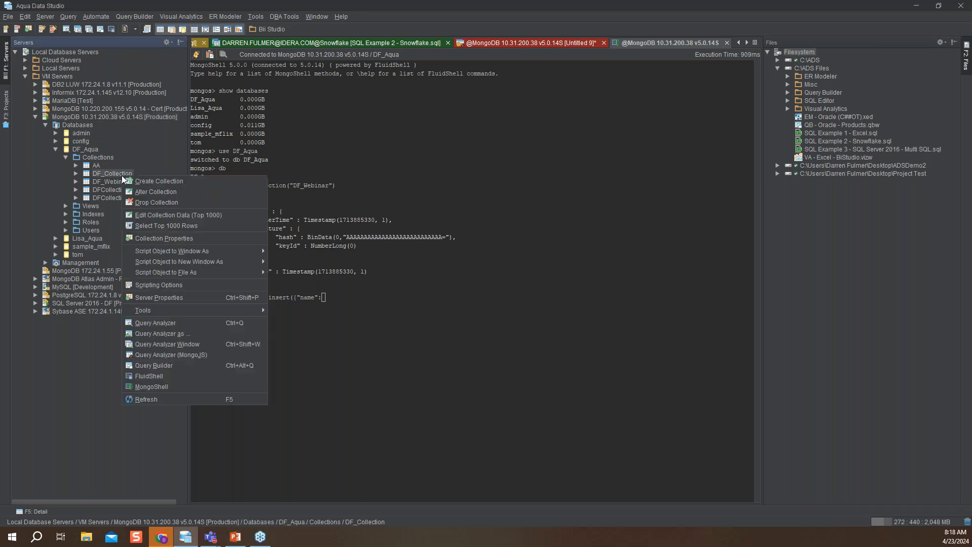
right_click(113, 189)
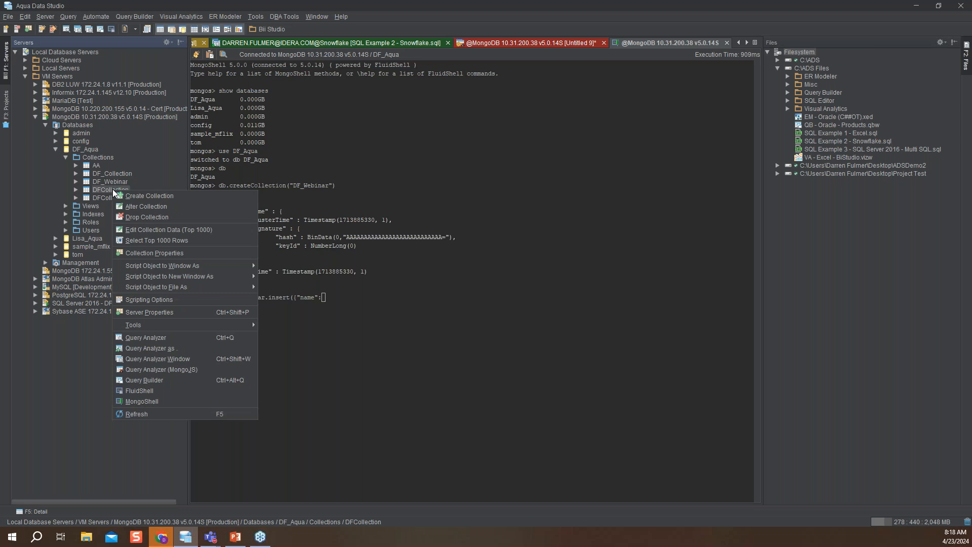
click(175, 337)
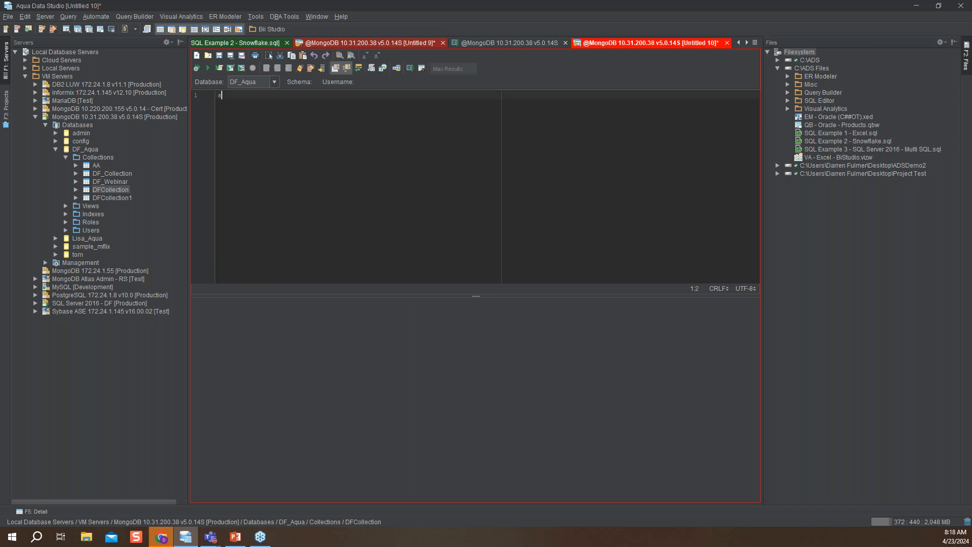
text(select * from)
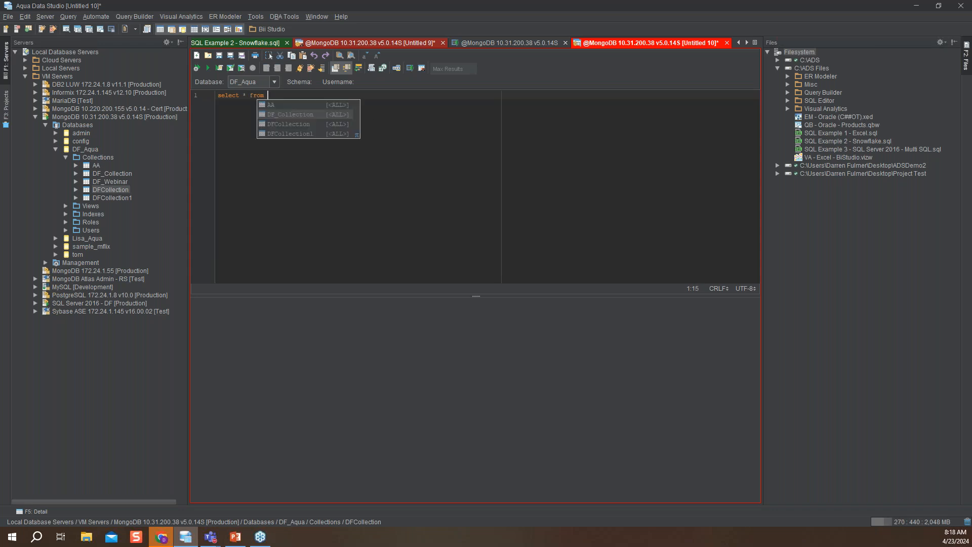
double_click(296, 124)
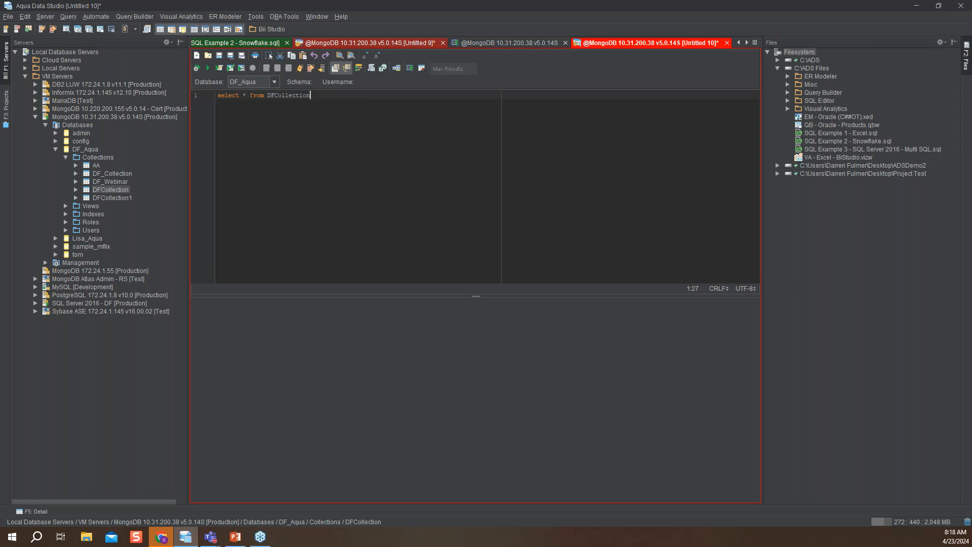
click(210, 68)
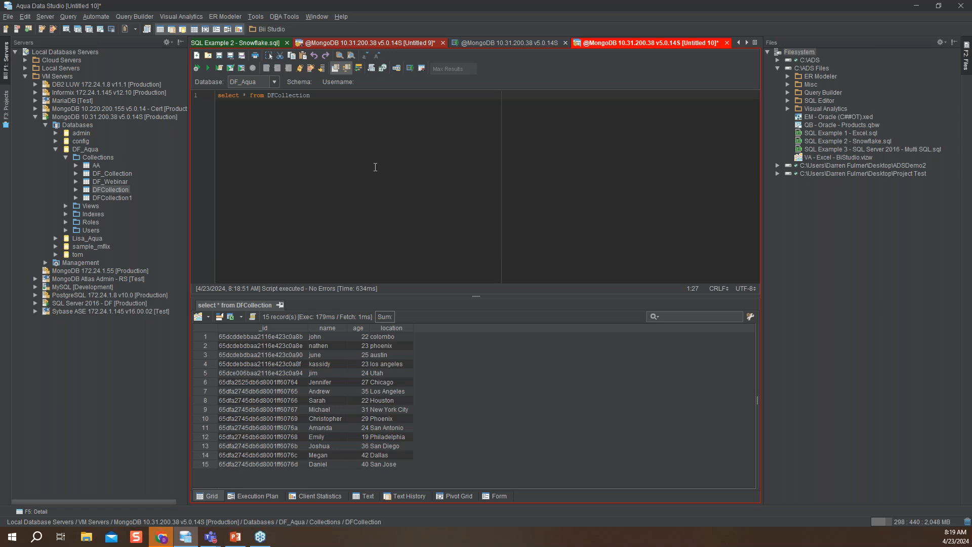
Clear the whole select statement from the query editor.
key(BackSpace)
key(BackSpace)
key(BackSpace)
key(BackSpace)
key(BackSpace)
key(BackSpace)
key(BackSpace)
key(BackSpace)
key(BackSpace)
key(BackSpace)
key(BackSpace)
key(BackSpace)
key(BackSpace)
key(BackSpace)
key(BackSpace)
key(BackSpace)
key(BackSpace)
key(BackSpace)
key(BackSpace)
key(BackSpace)
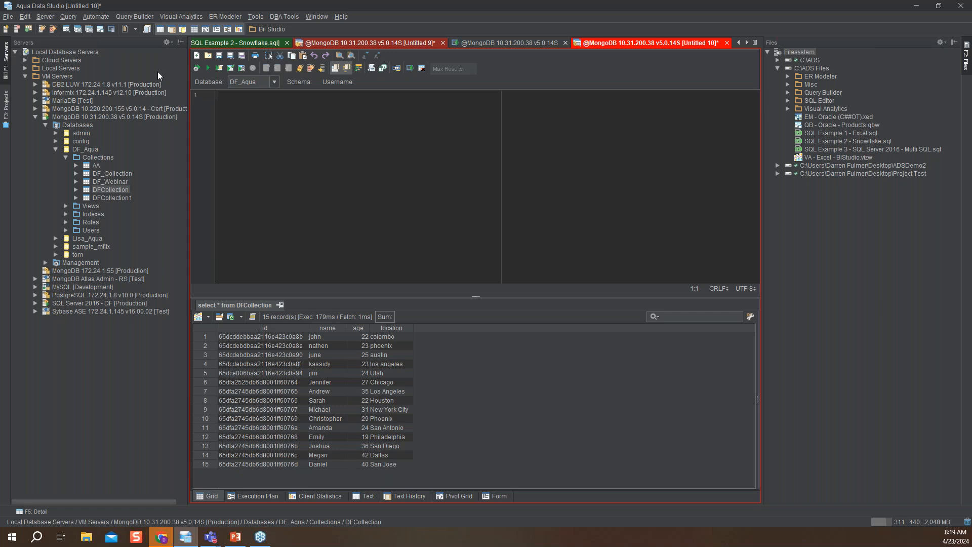
Introduce an automatic SELECT statement template in the editor and fill in DFCollection as its source collection.
click(92, 18)
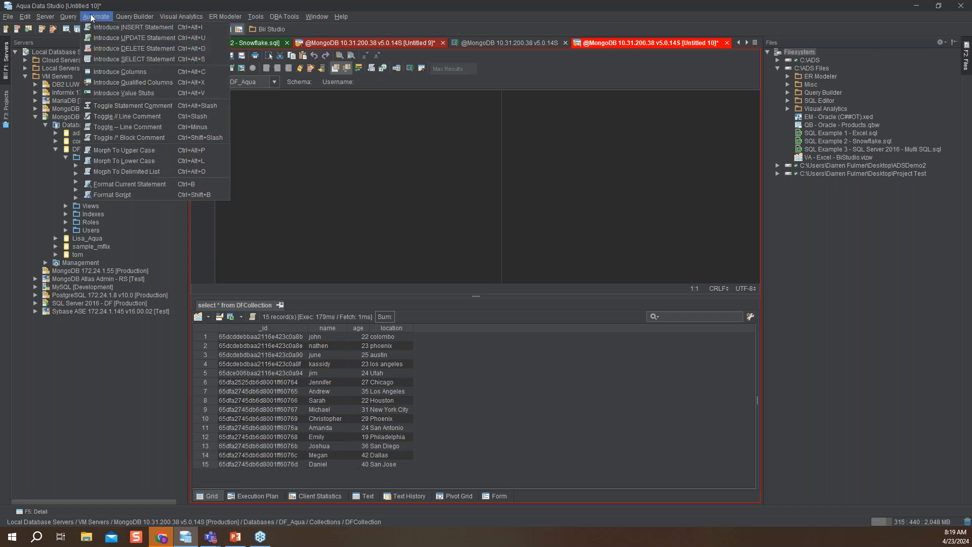
click(153, 61)
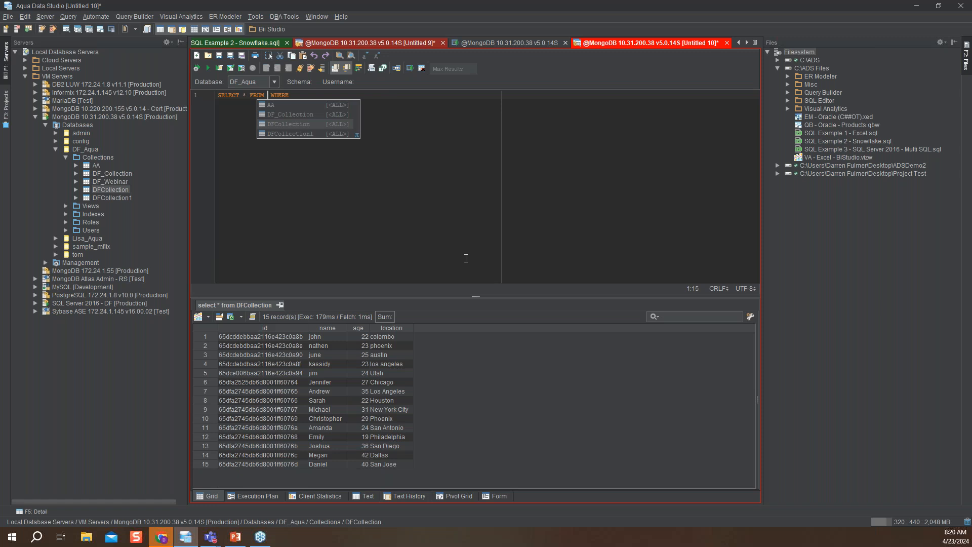
double_click(302, 124)
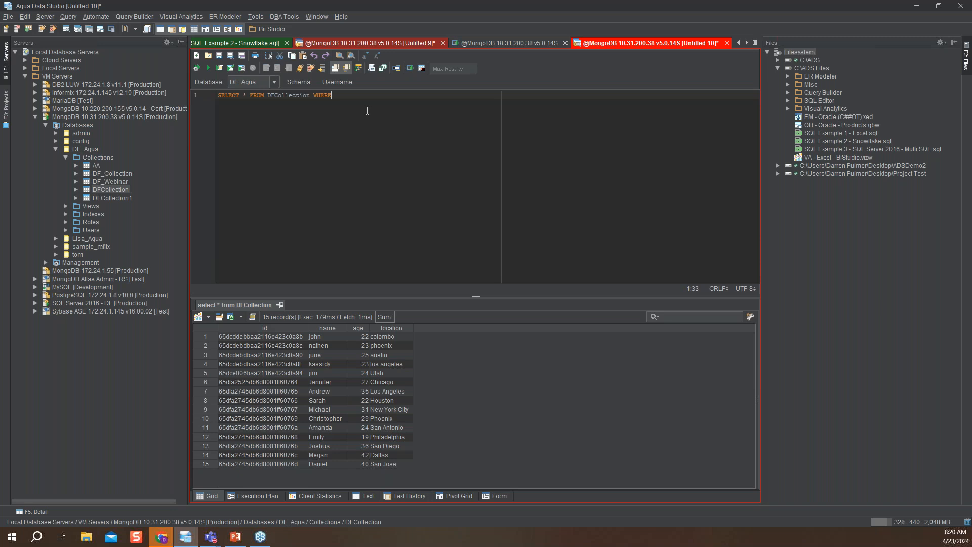
Complete the WHERE clause with age >= 24 and execute the query on DFCollection.
key(ctrl+space)
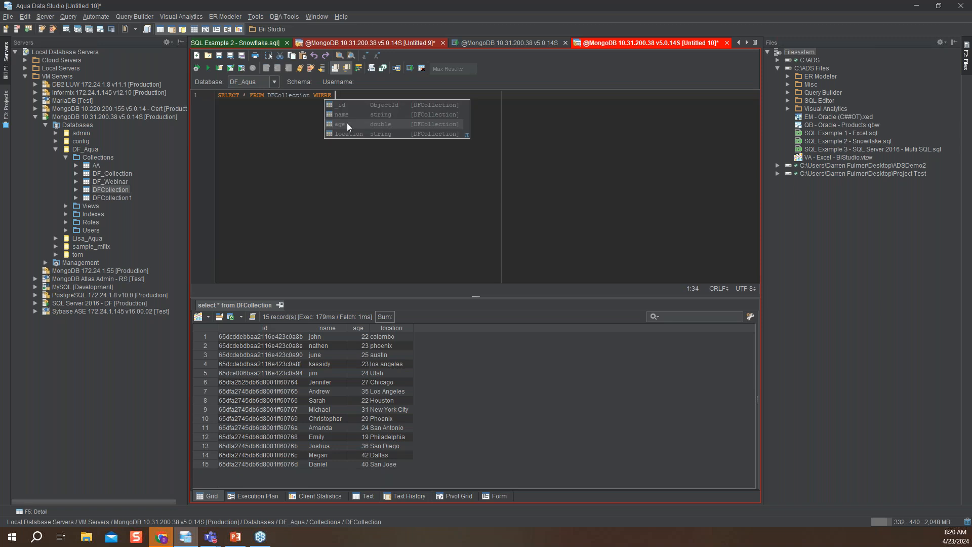
double_click(347, 123)
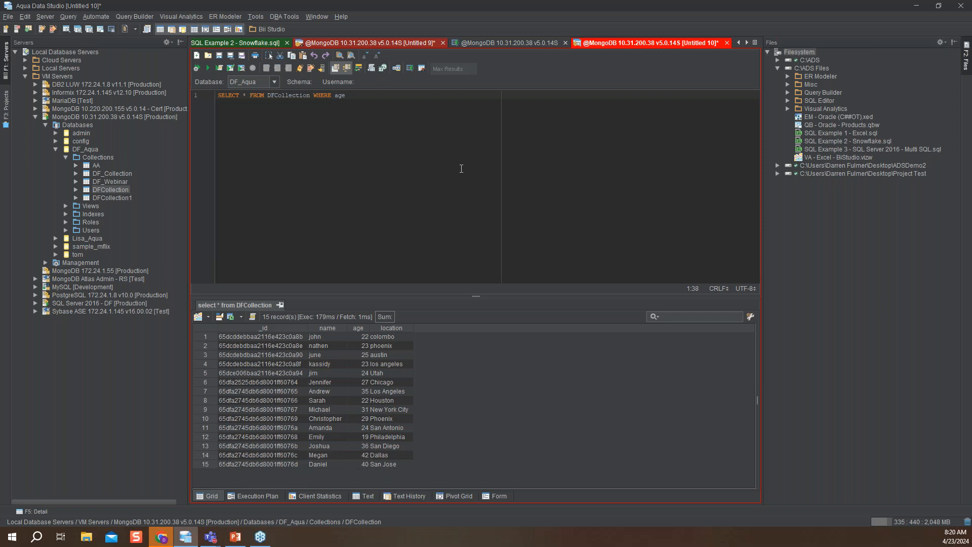
text(>= 24)
click(209, 69)
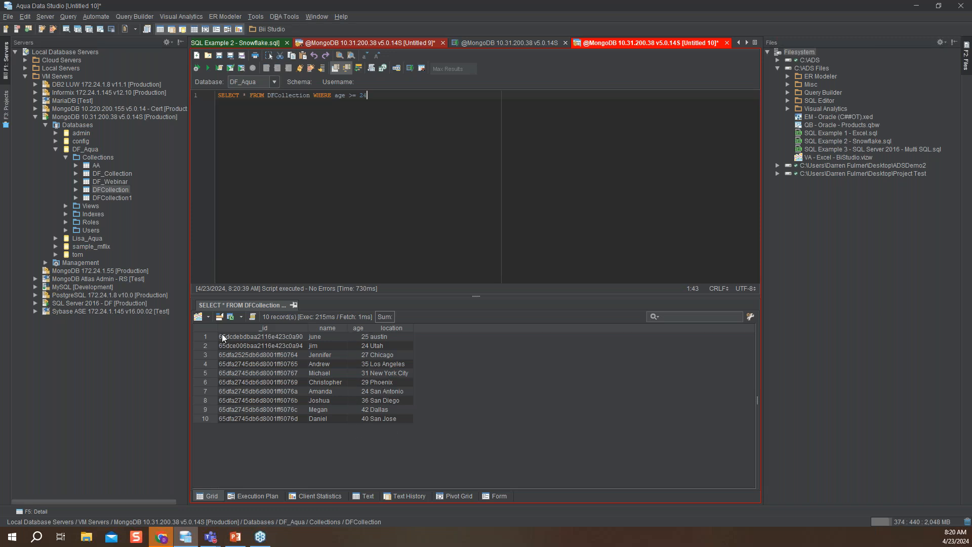
Select all the result rows and cycle the sort order of the age column back to unsorted.
click(208, 325)
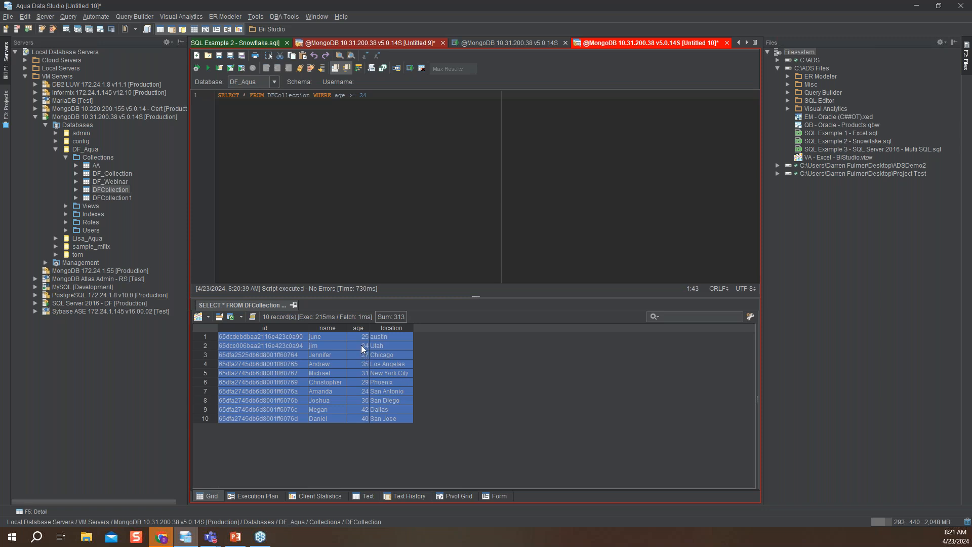
click(367, 331)
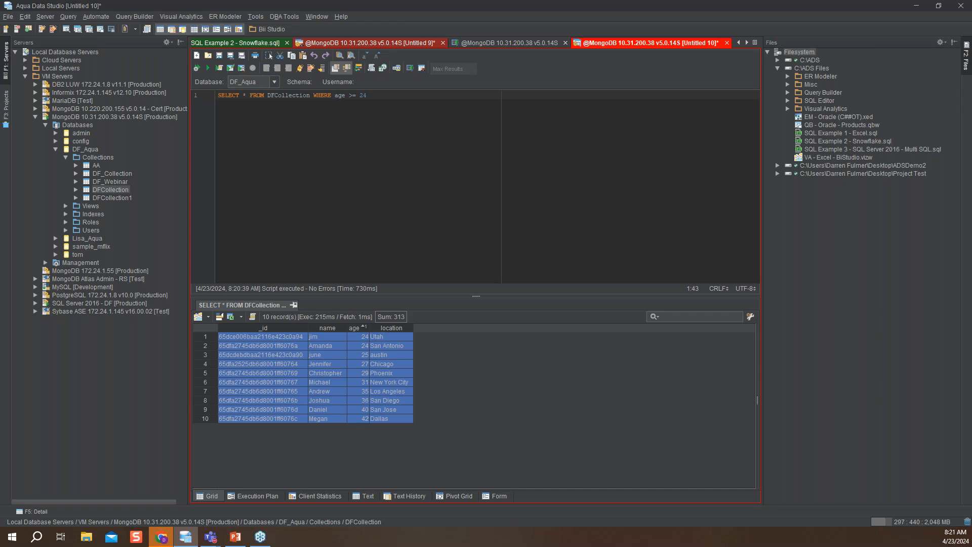
click(362, 330)
click(362, 328)
mouse_move(358, 328)
mouse_down()
mouse_move(316, 328)
mouse_move(353, 332)
mouse_up()
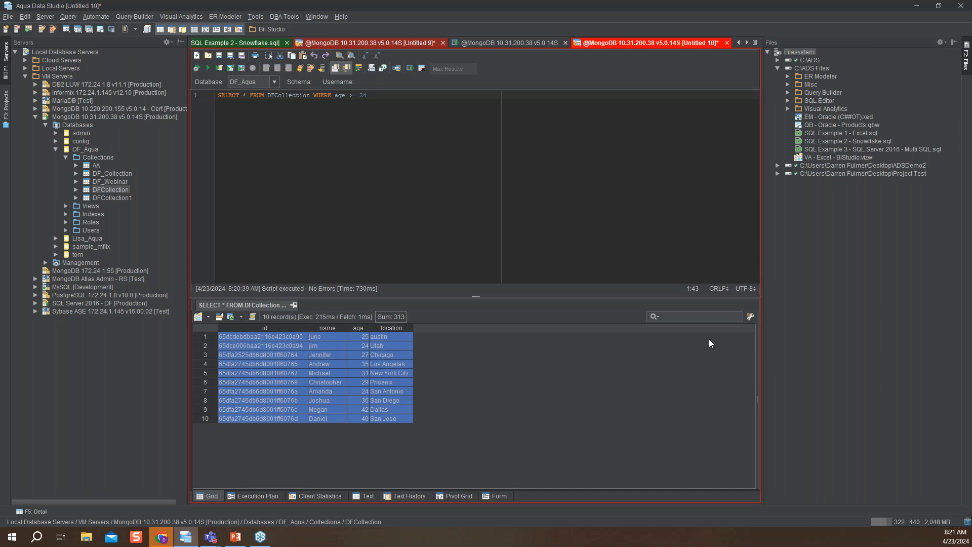
Filter the result rows by the text "ut" and clear the filter again.
text(ut)
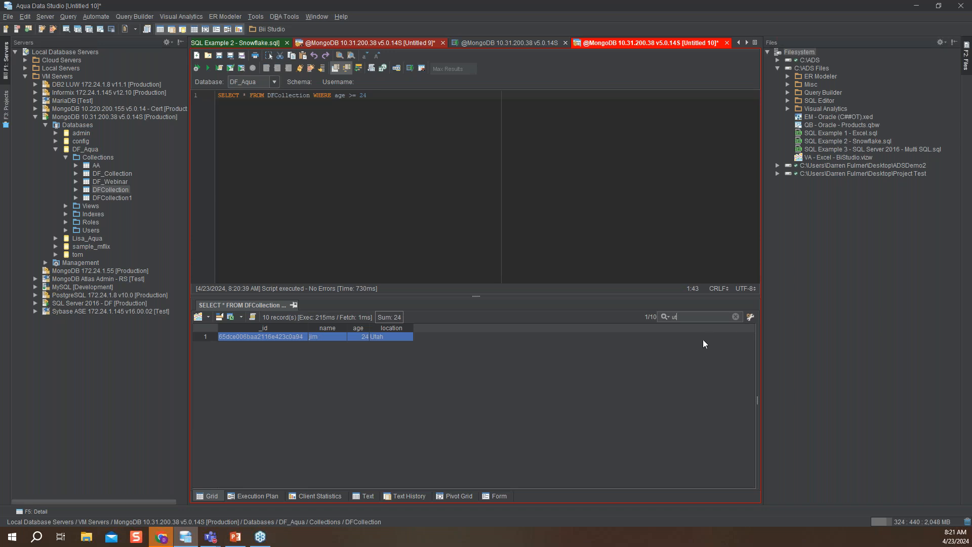
click(735, 316)
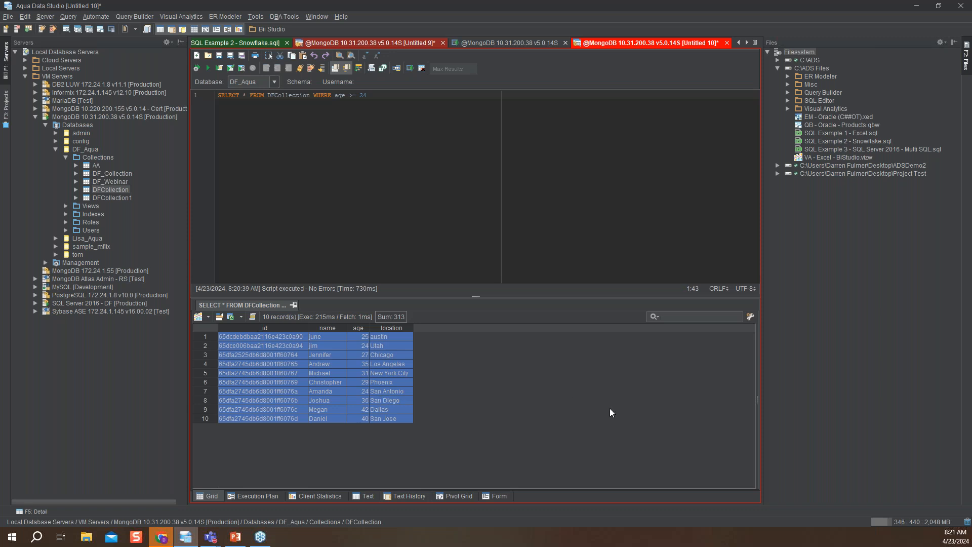
Show the query results in a pivot grid with name as the filter field and location as the row field.
click(447, 496)
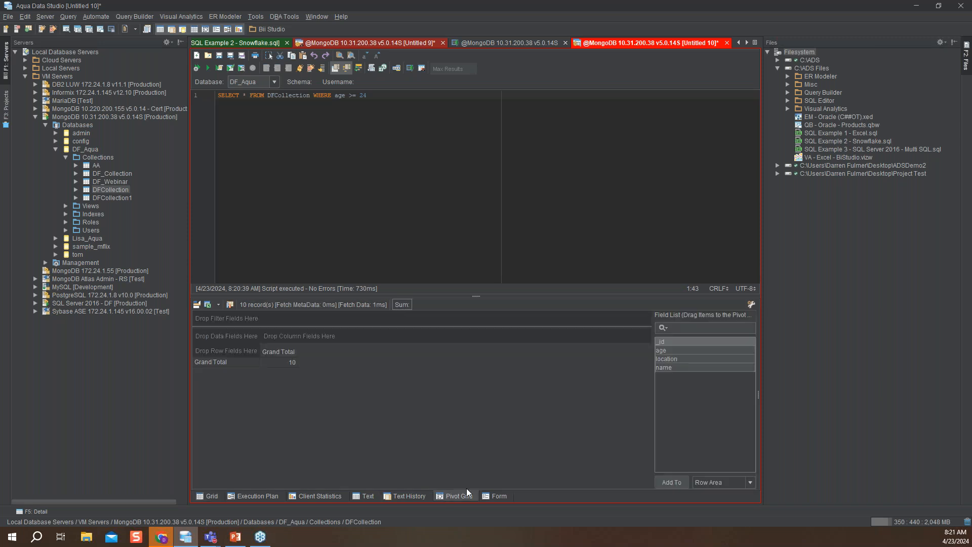
click(67, 16)
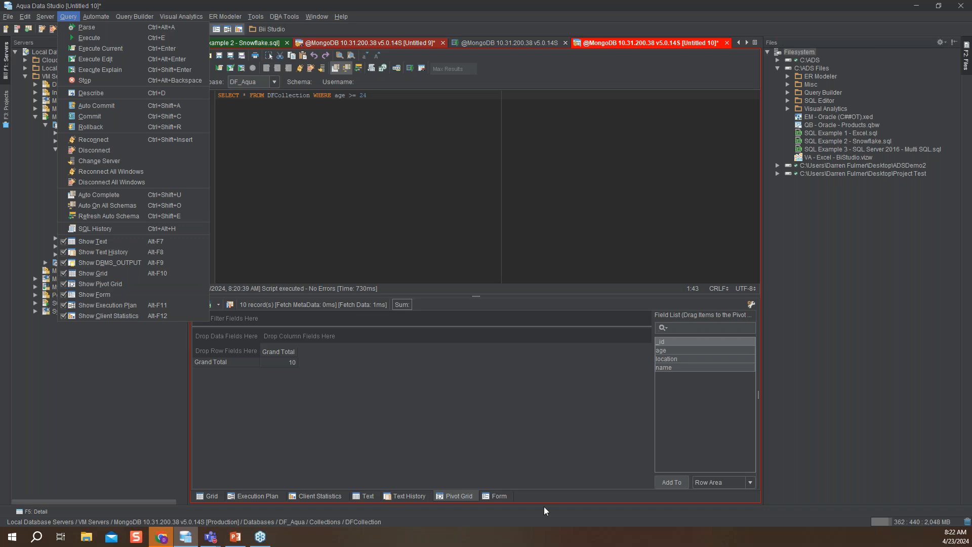
click(136, 5)
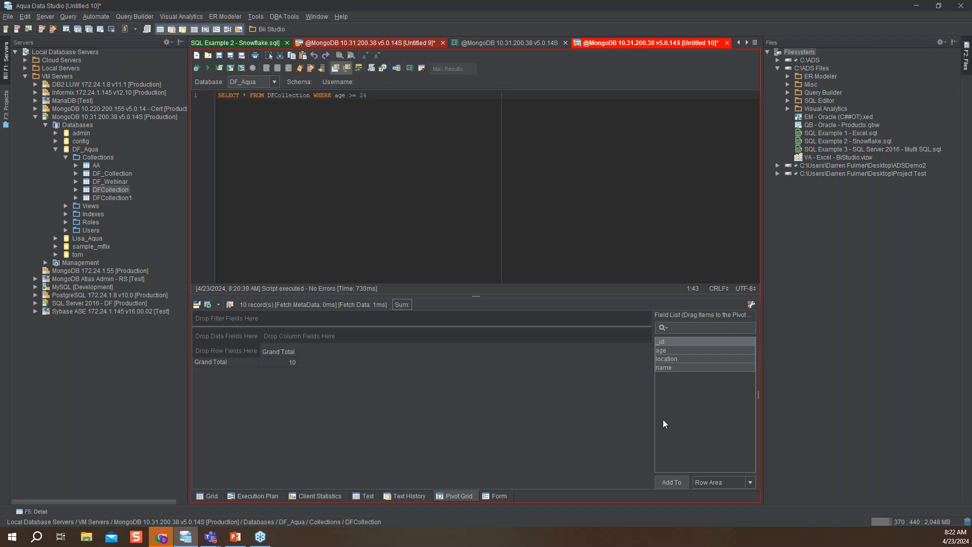
drag(666, 369, 217, 318)
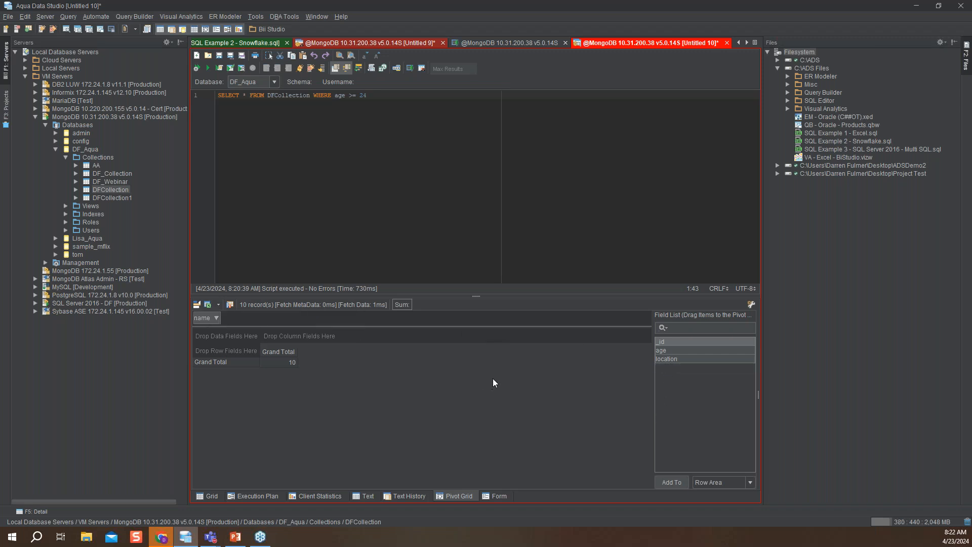
drag(675, 360, 217, 354)
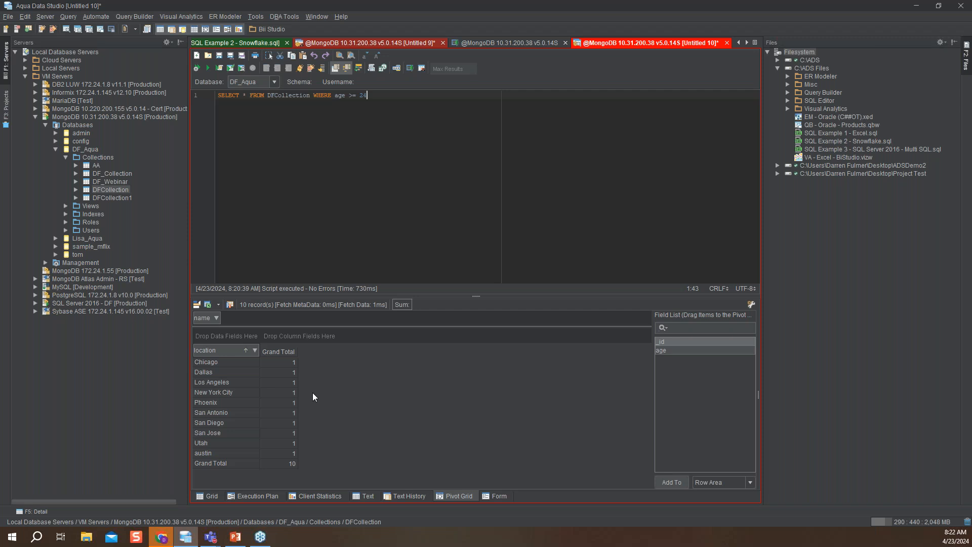
Chart the pivot grid's counts by location, examine the 3D chart at another scale and angle, and hide it.
click(197, 306)
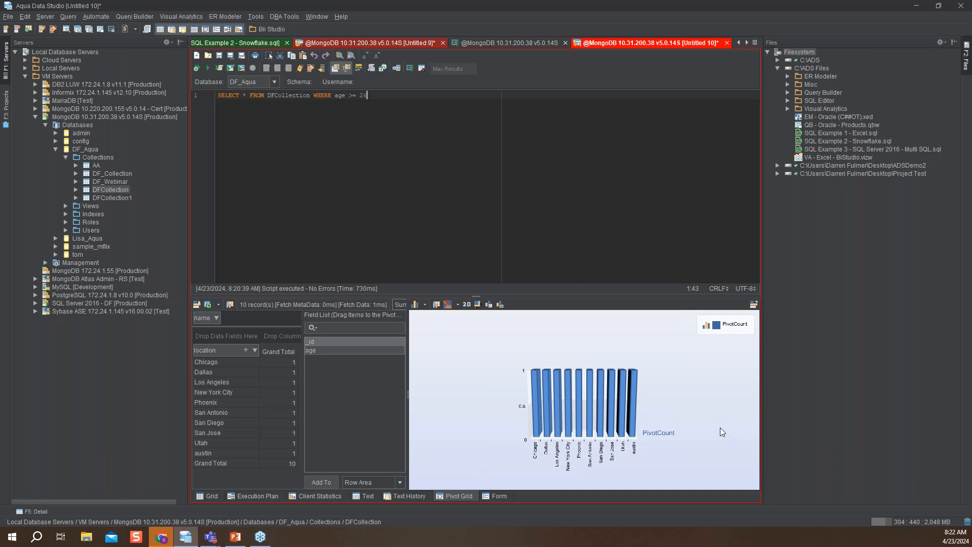
scroll(677, 378, down, 2)
scroll(685, 392, up, 1)
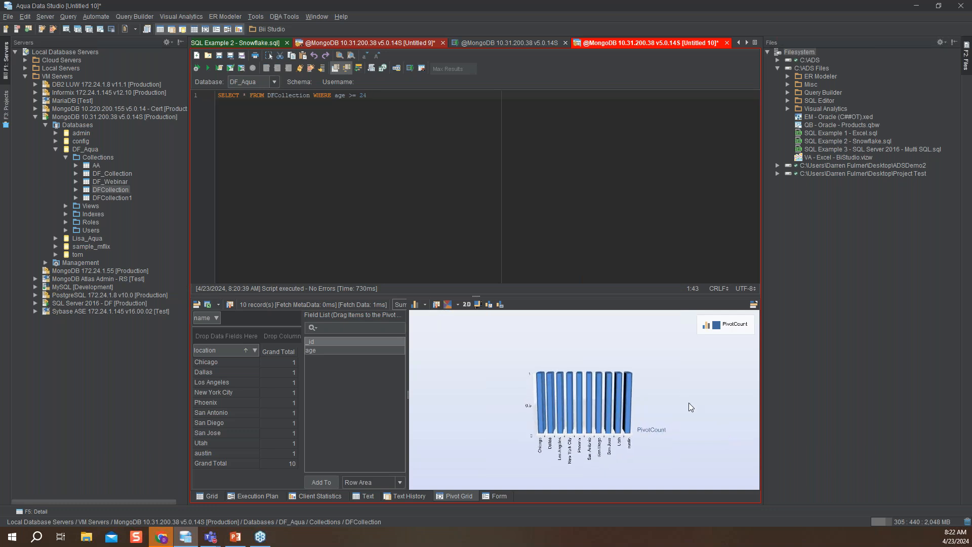
drag(693, 422, 684, 443)
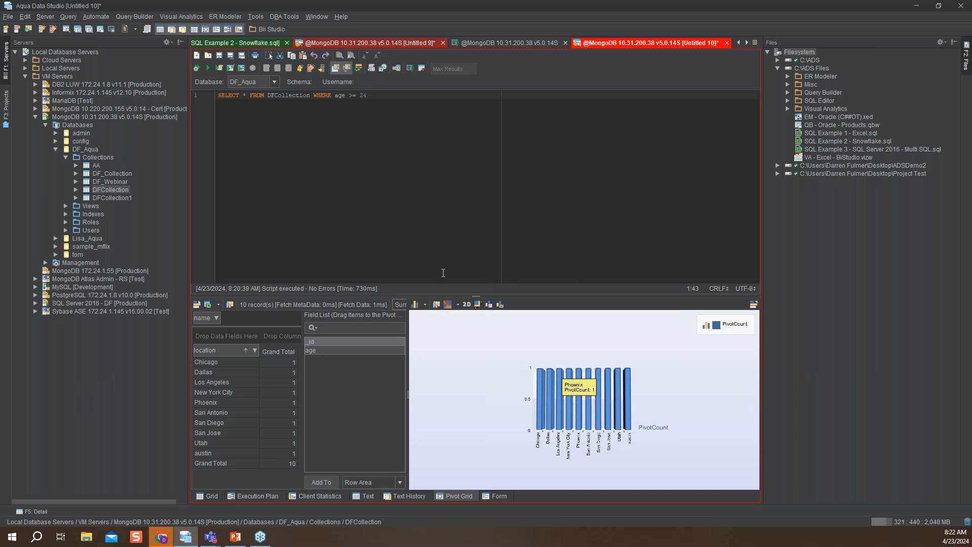
click(207, 306)
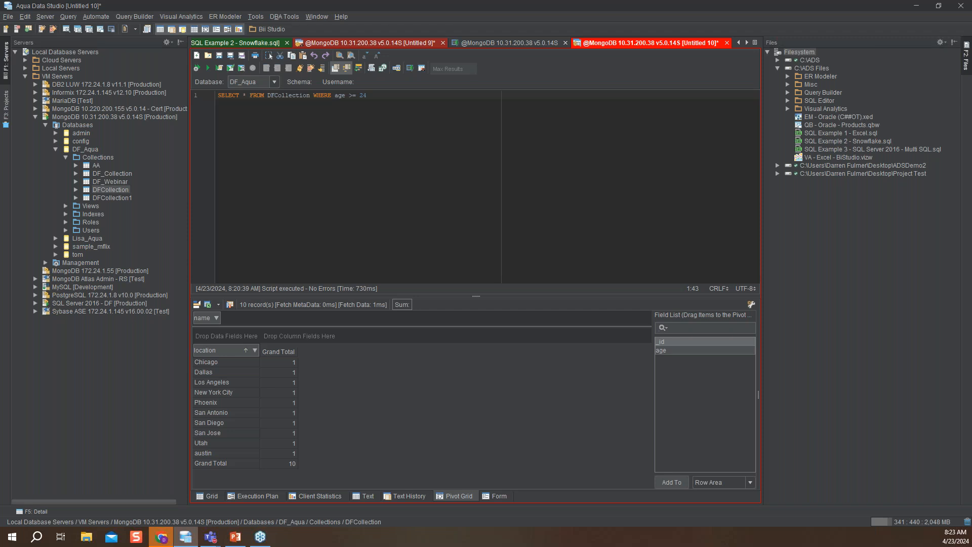
Open a Query Builder from DFCollection, enlarge its SQL area and add DFCollection to the query workspace.
key(alt+Tab)
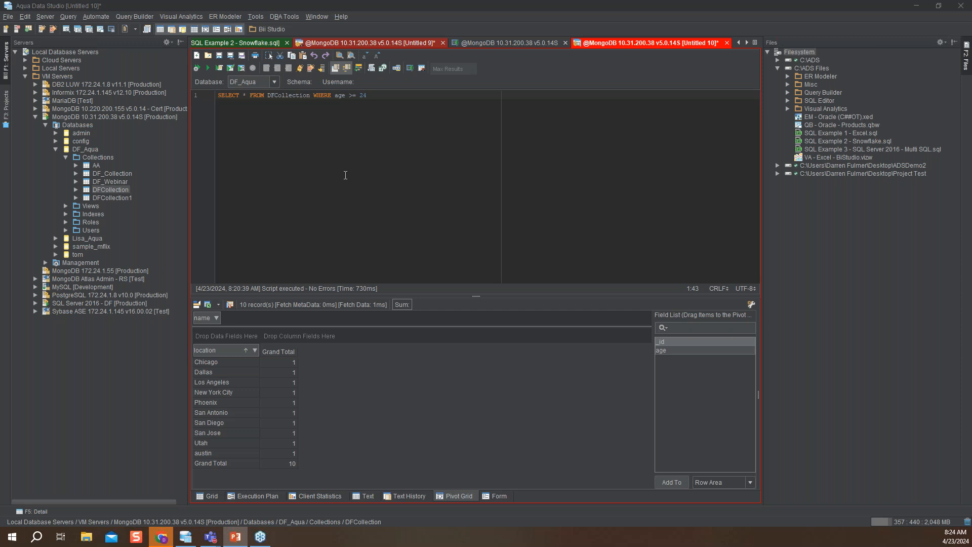
right_click(111, 189)
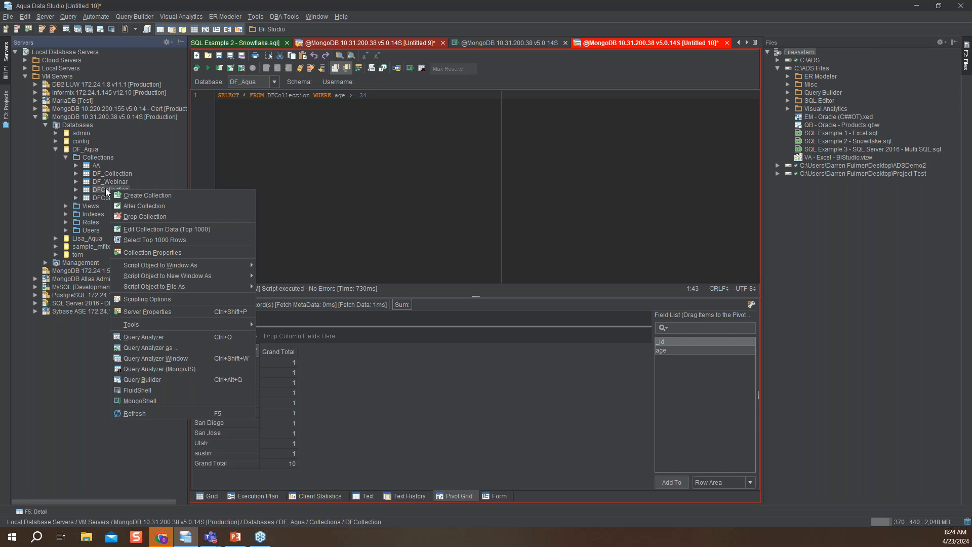
click(164, 375)
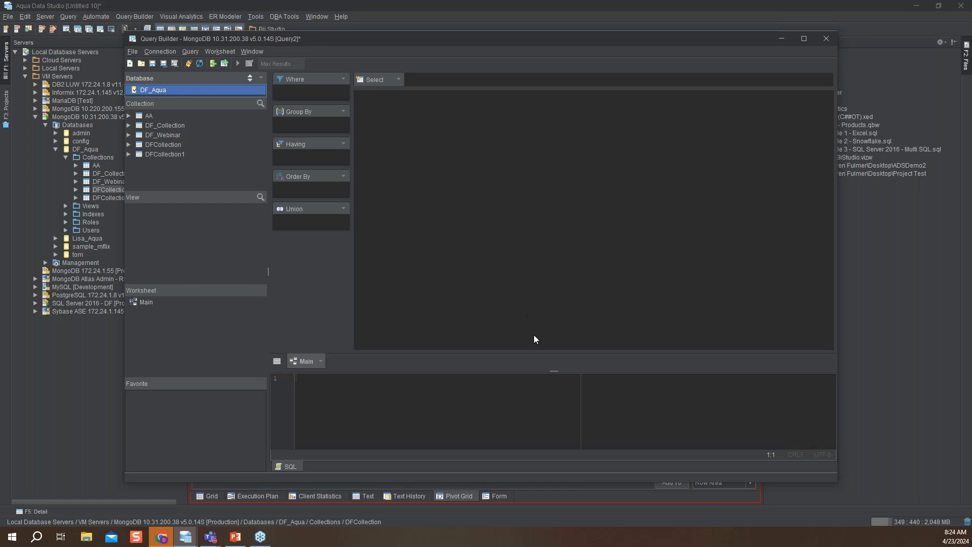
drag(554, 364, 554, 320)
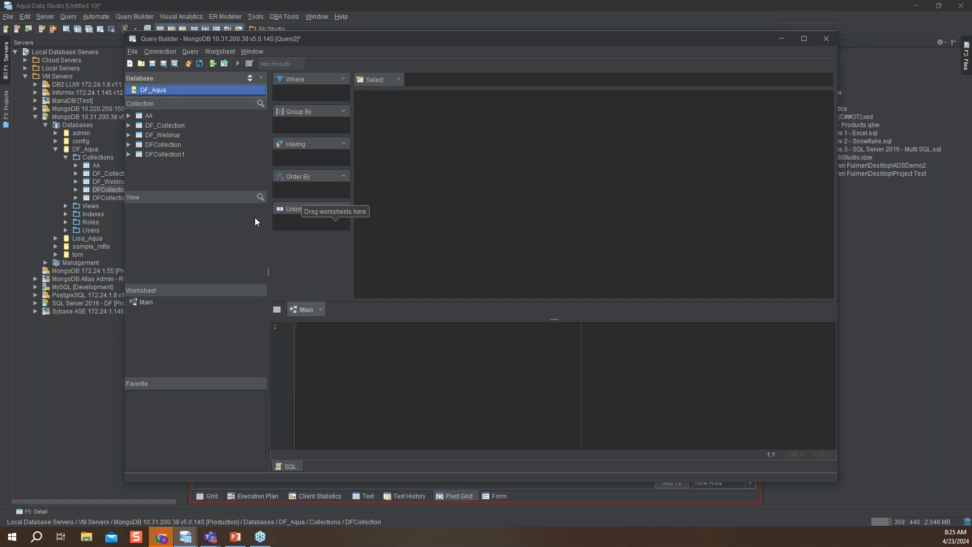
drag(162, 145, 402, 120)
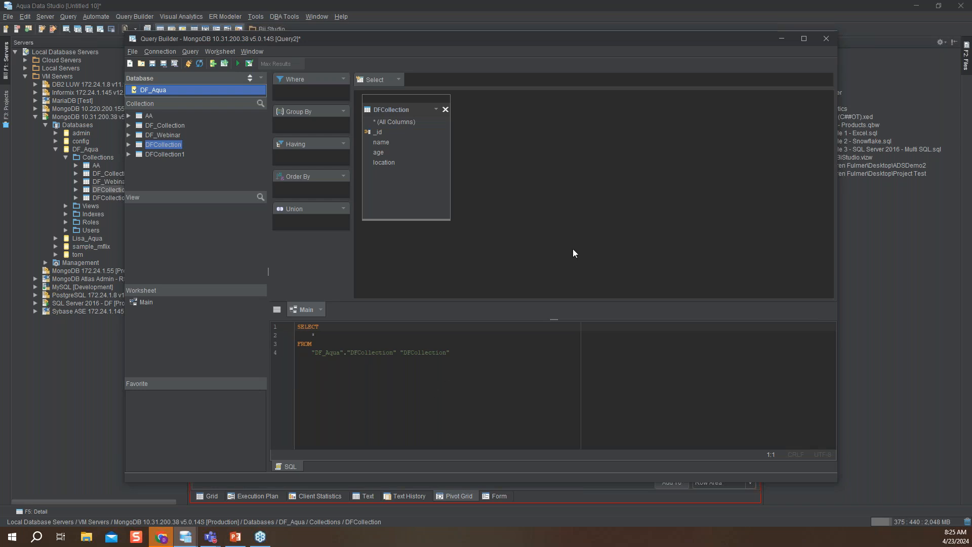
Execute the built query, sort its results by age in descending order, and return to its generated SQL.
click(237, 64)
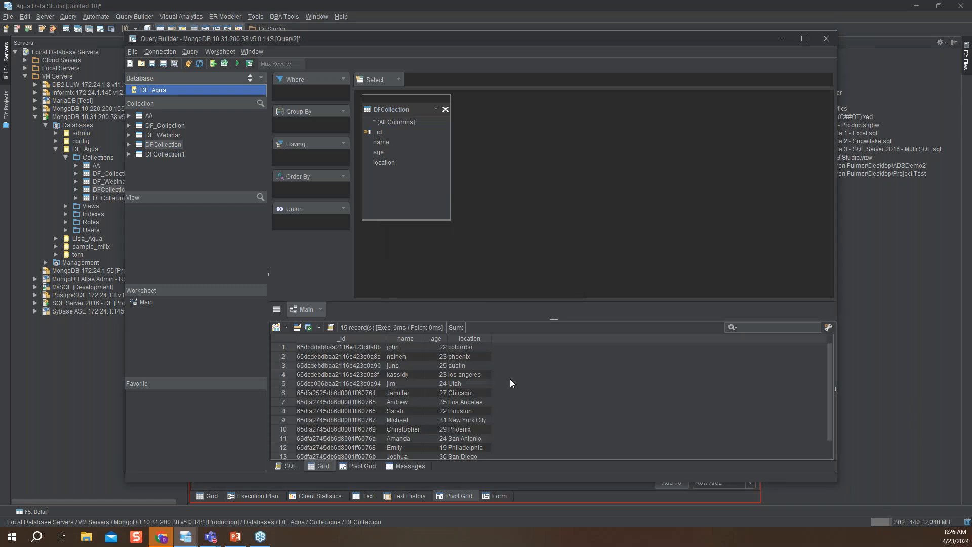
click(442, 338)
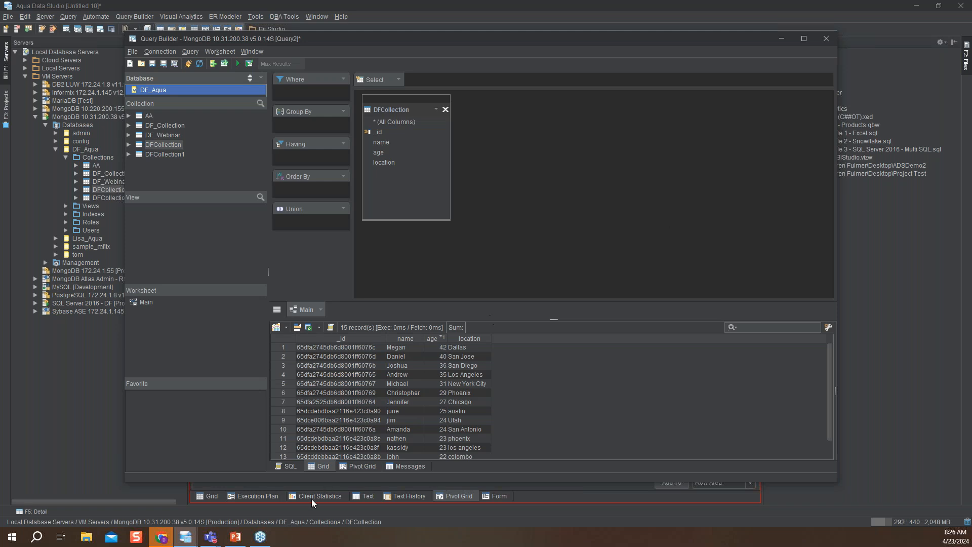
click(289, 465)
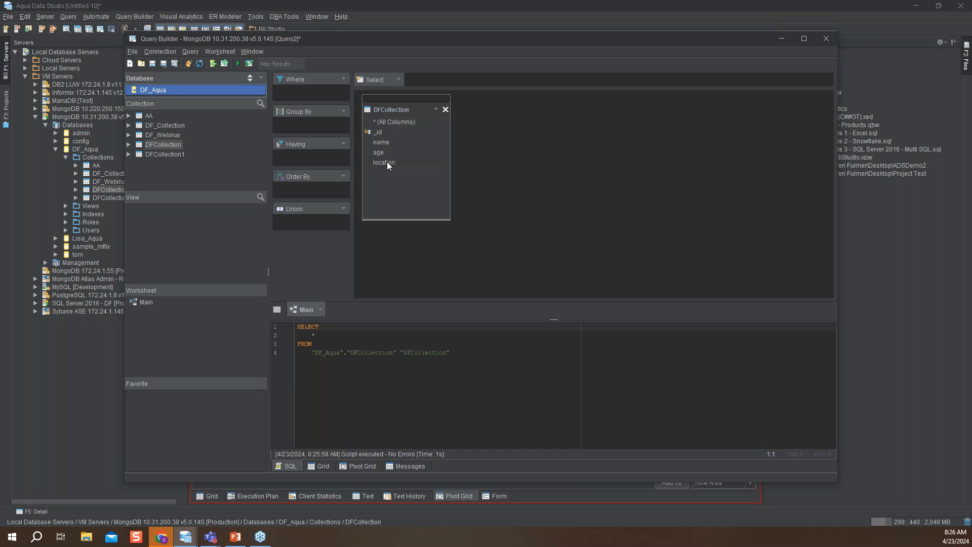
Add a Where criterion of age >= 23 to the built query and execute it.
drag(382, 152, 310, 97)
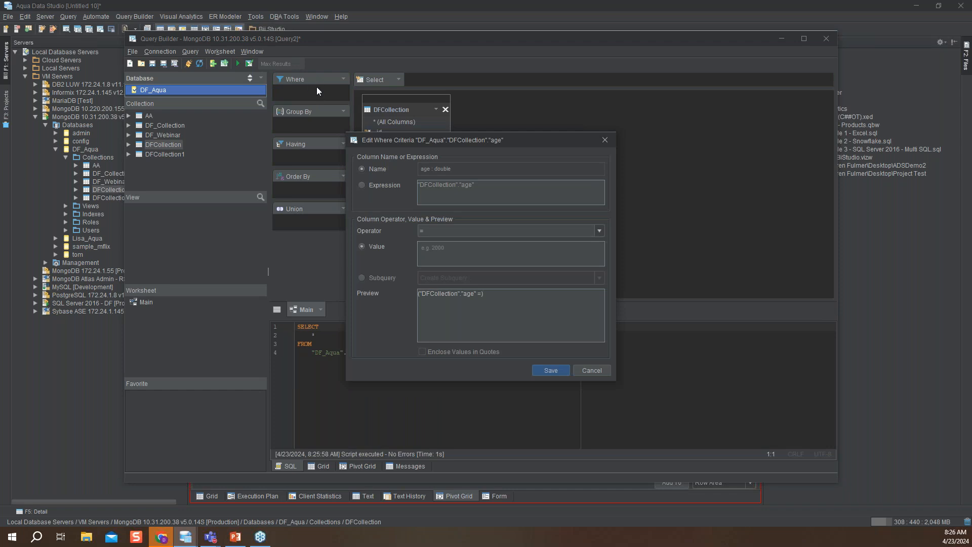
click(600, 231)
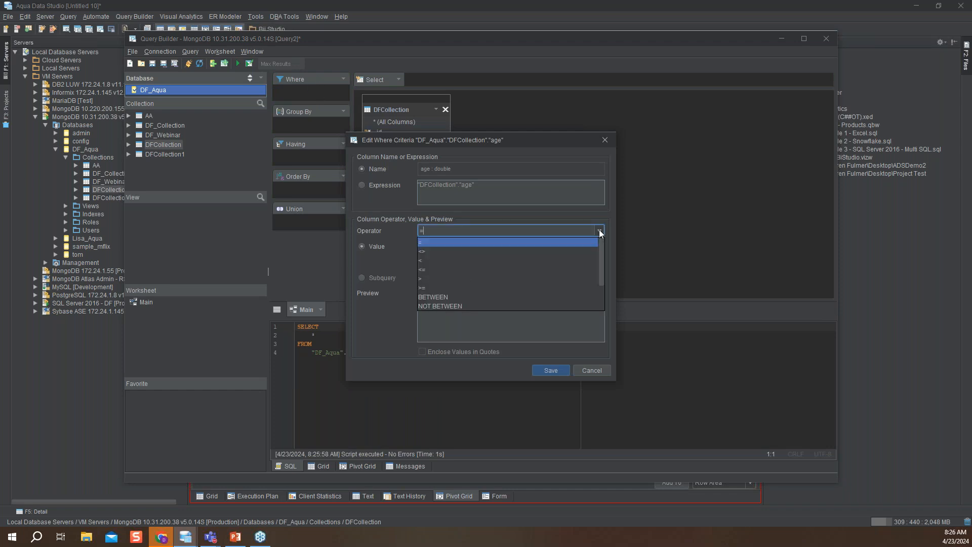
click(574, 287)
click(471, 247)
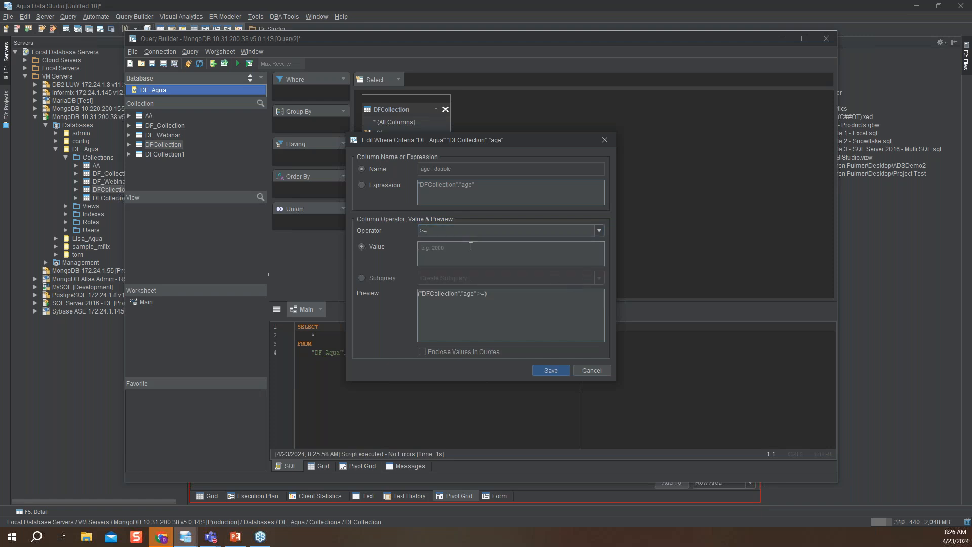
text(23)
click(550, 371)
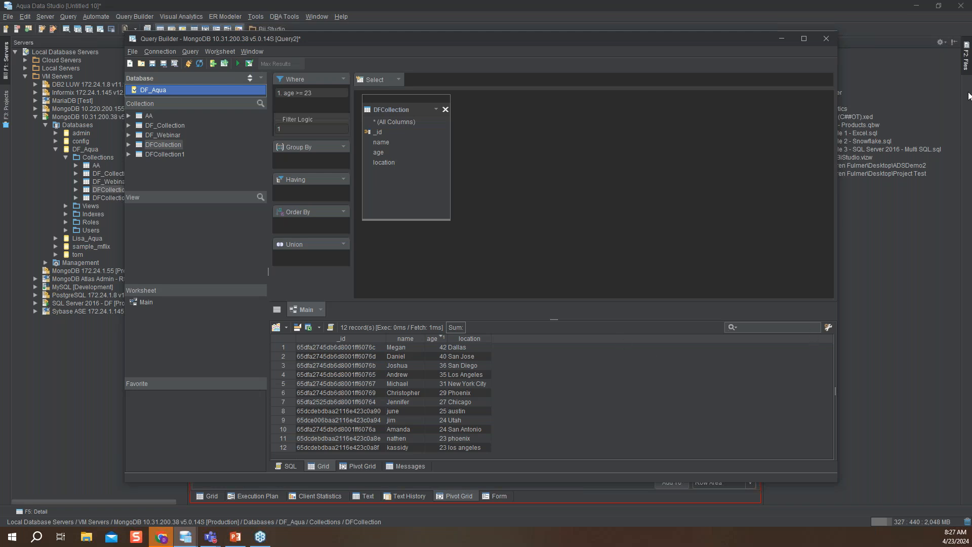
Return to the query editor, remove the WHERE clause from the DFCollection statement, and execute it with grid results.
click(700, 2)
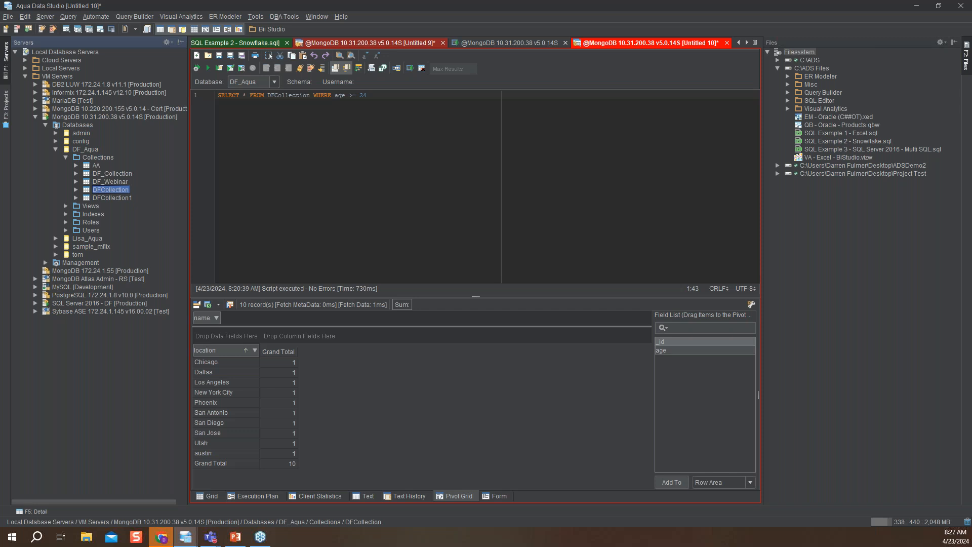
key(alt+Tab)
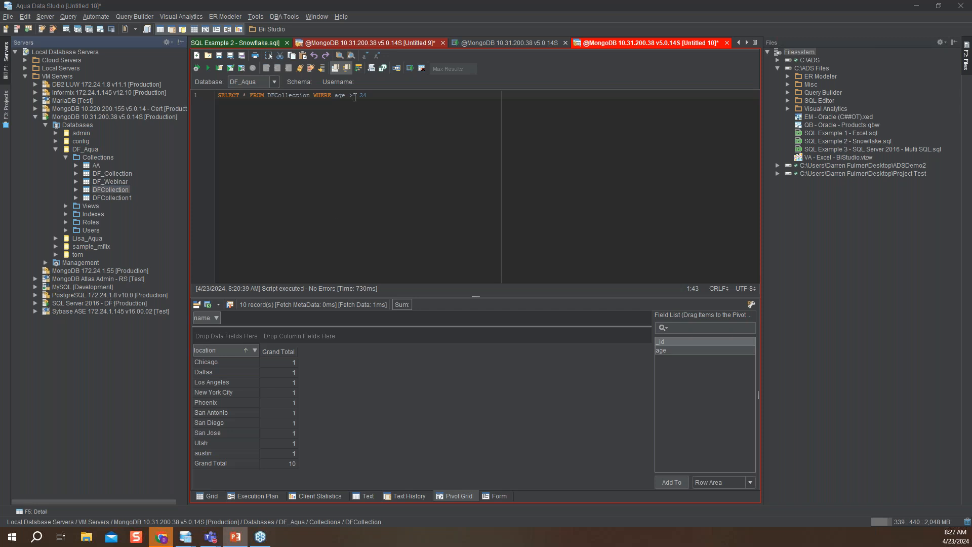
drag(369, 97, 312, 103)
key(Delete)
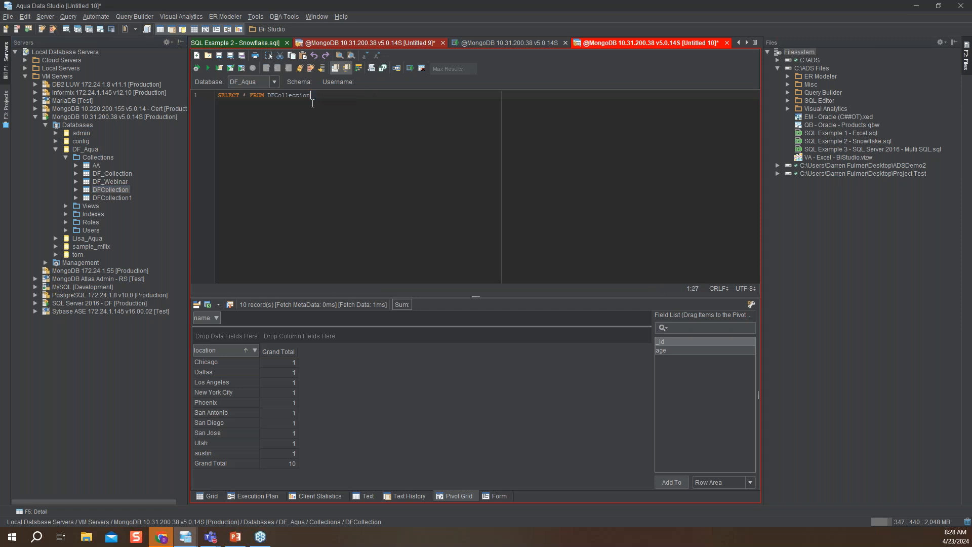
click(207, 70)
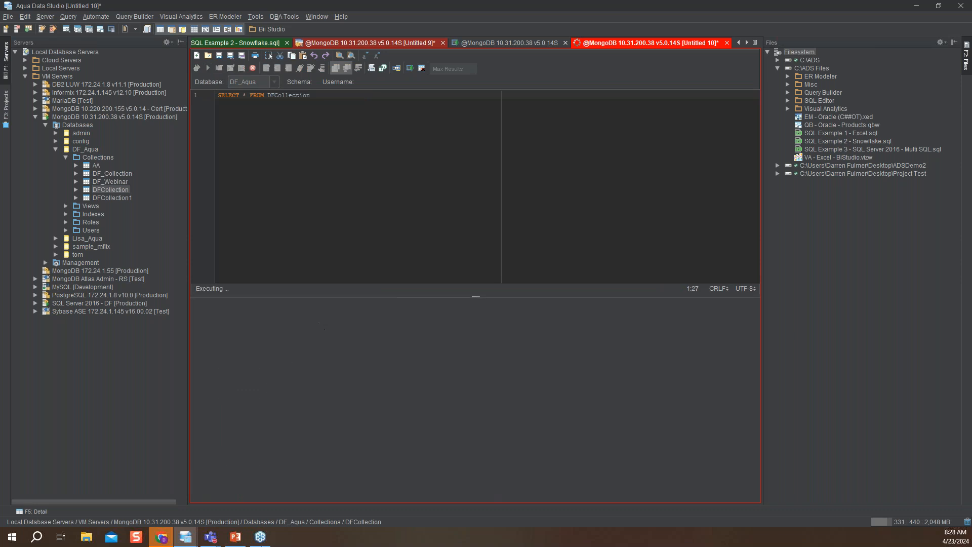
click(206, 498)
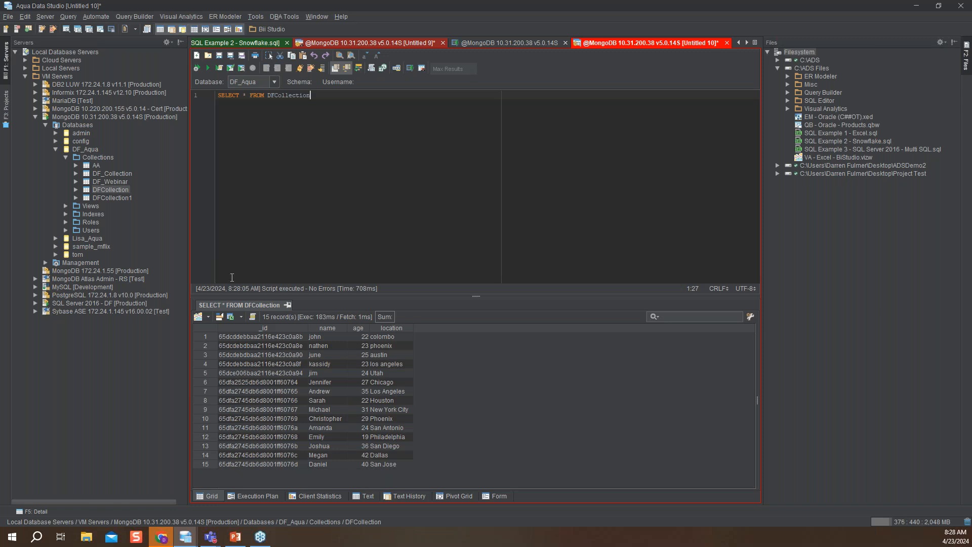
Open the query results in Visual Analytics and chart the age measure in rows against name in columns.
click(199, 317)
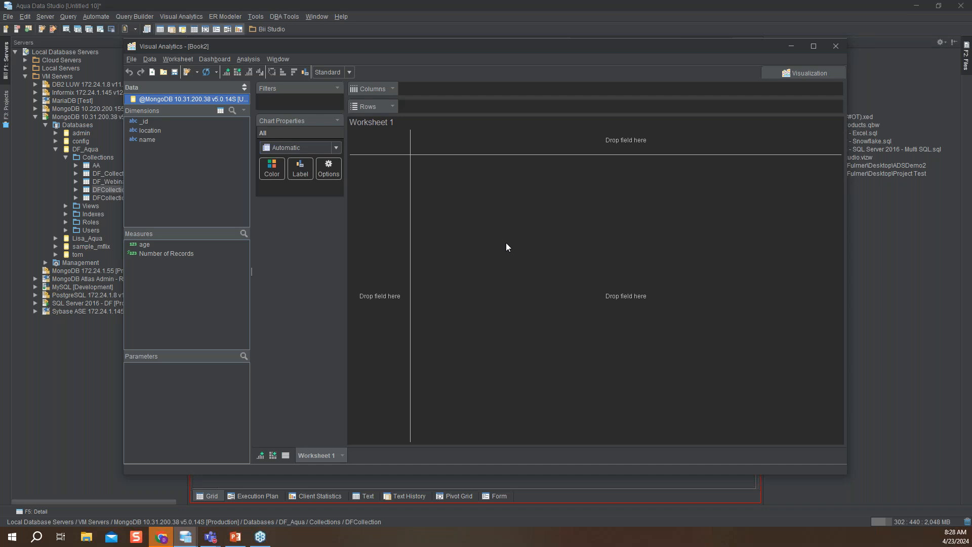
drag(149, 141, 454, 91)
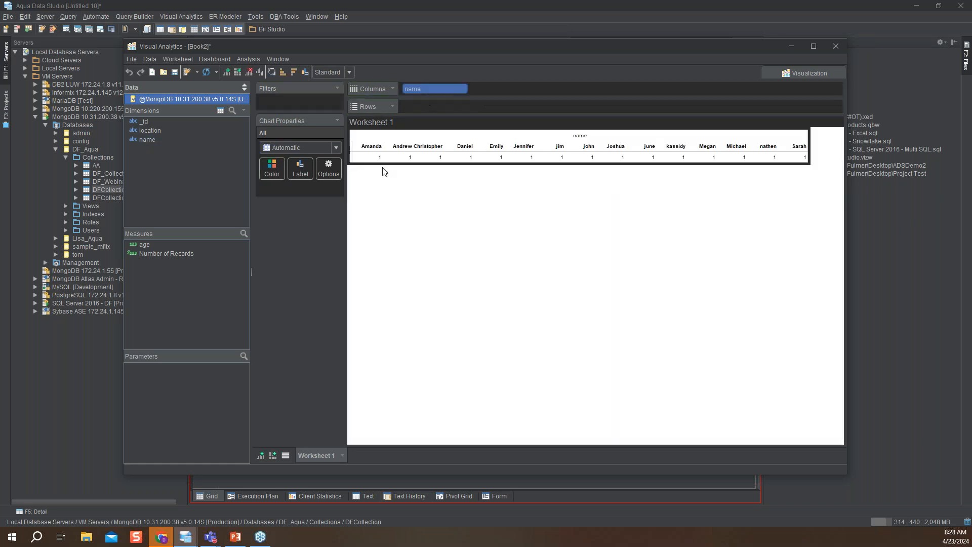
drag(147, 245, 427, 107)
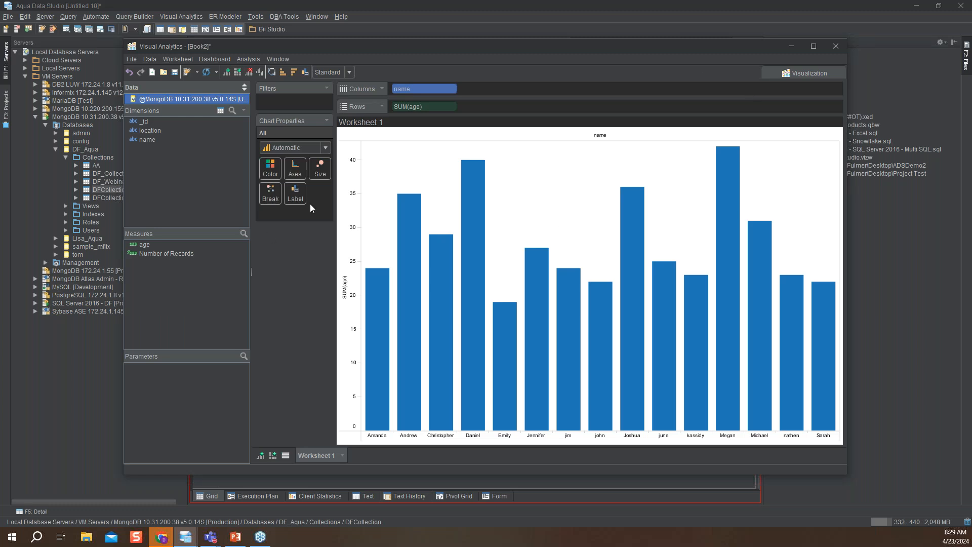
Show data labels on the bars of the age-by-name chart.
click(292, 200)
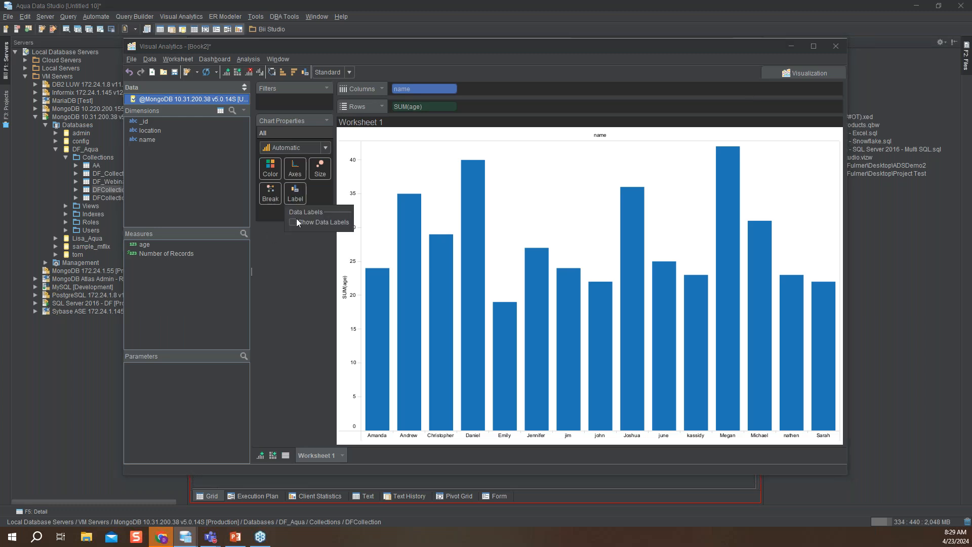
click(293, 222)
click(284, 287)
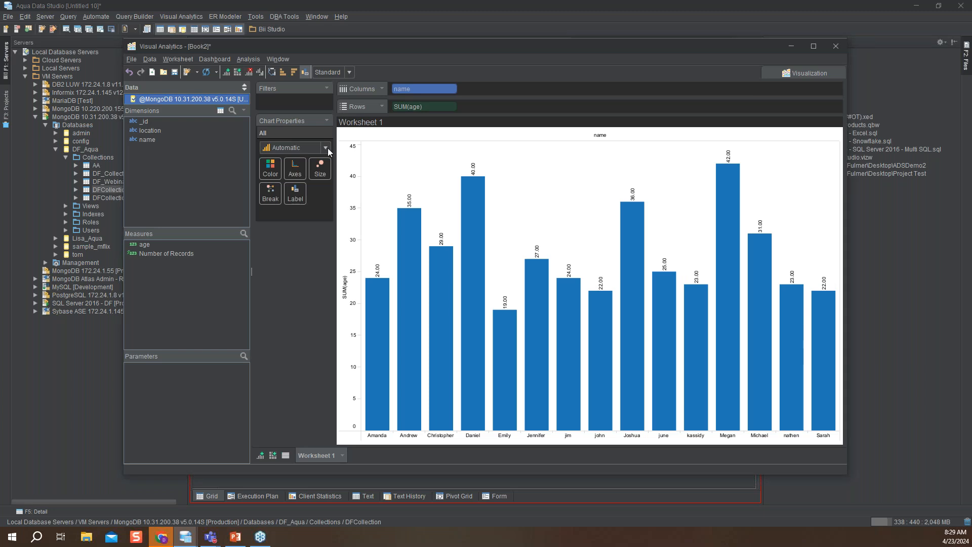
Swap the chart's rows and columns, and swap them back to vertical bars.
click(275, 74)
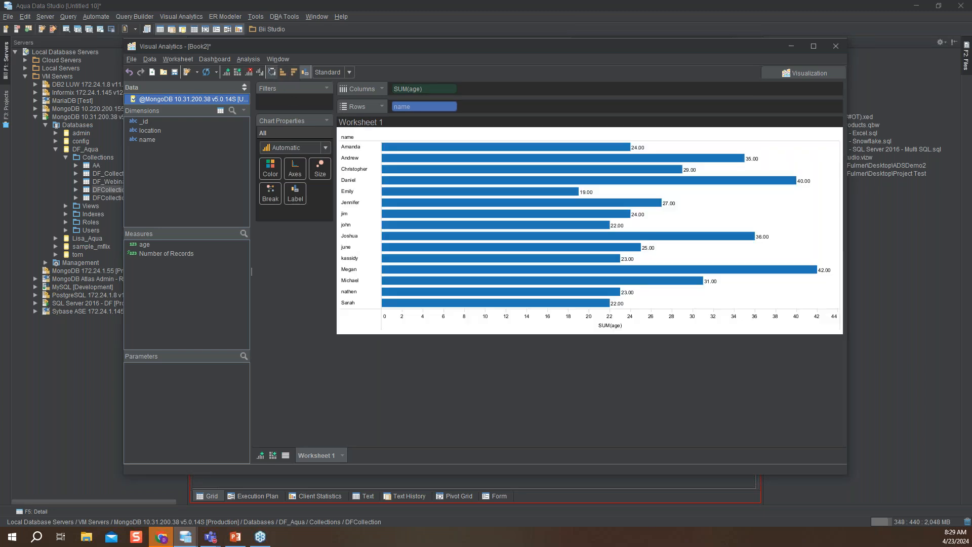
click(268, 74)
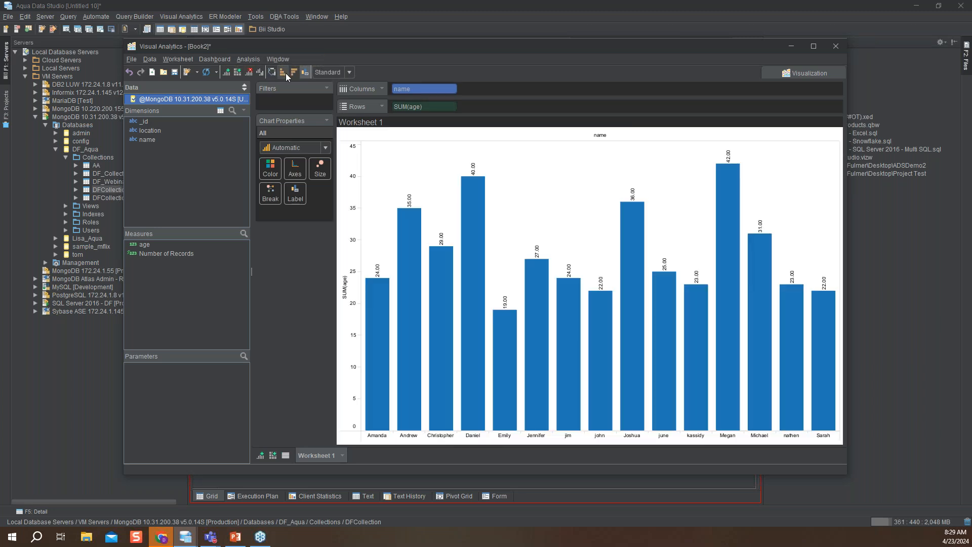
Sort the age bars in ascending and then descending order, and change the visualization to a Radar chart.
click(284, 73)
click(294, 72)
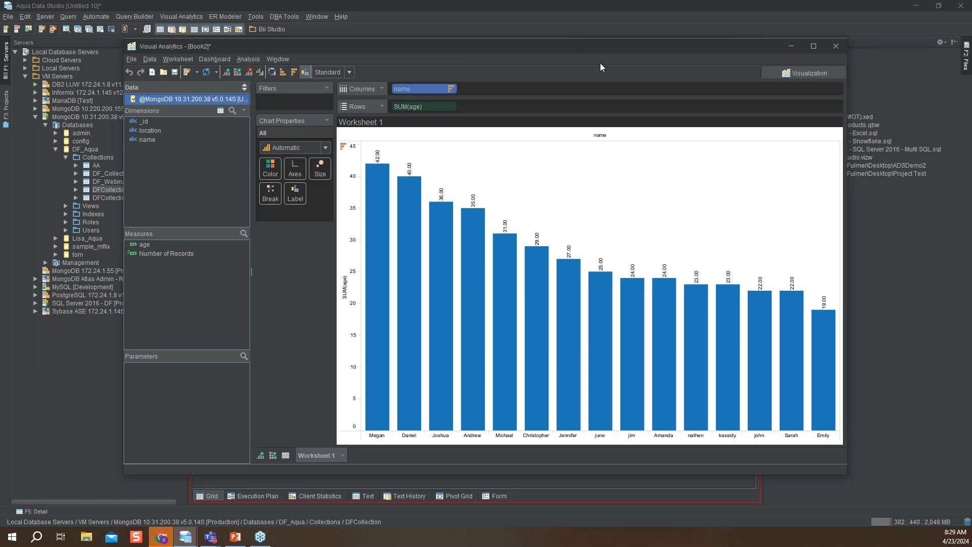
click(802, 76)
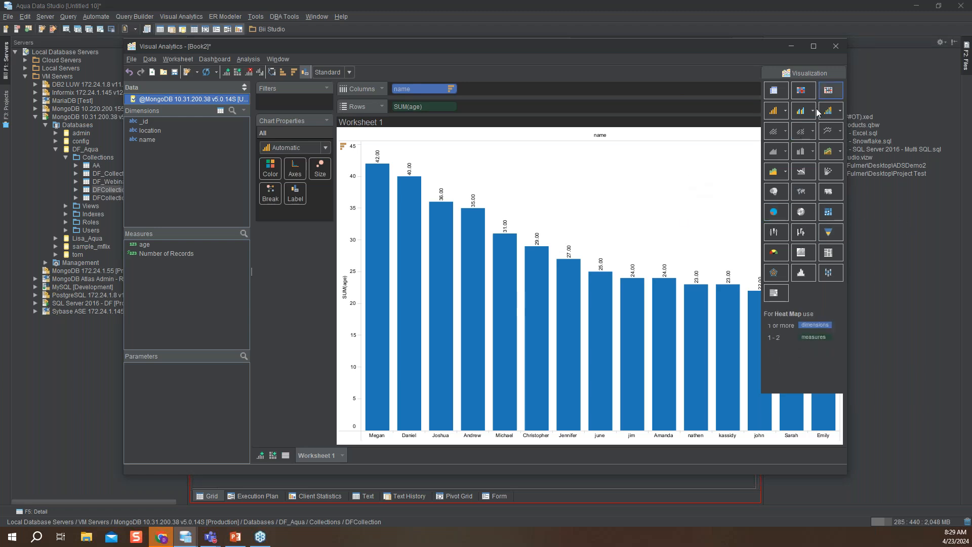
click(800, 111)
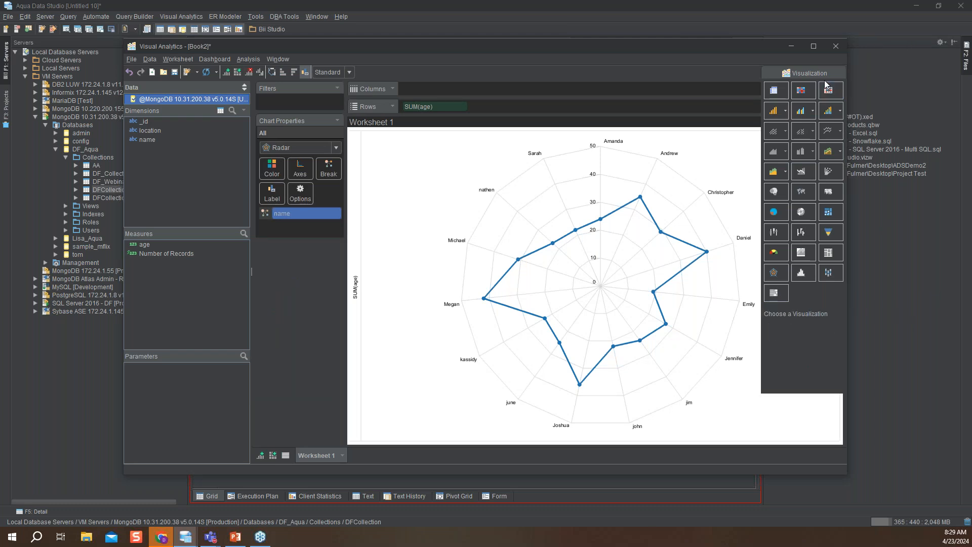
click(810, 73)
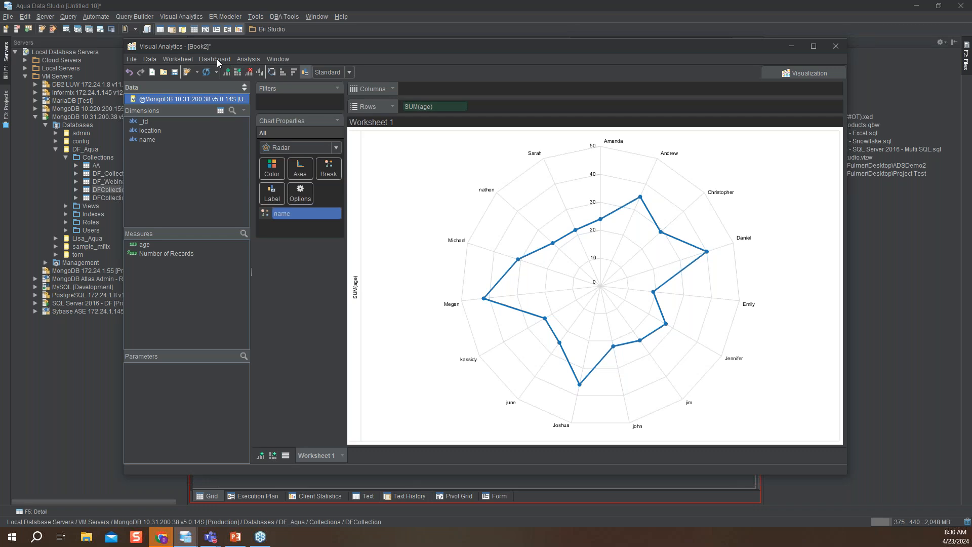
Create a new dashboard and place Worksheet 1 on it.
click(274, 456)
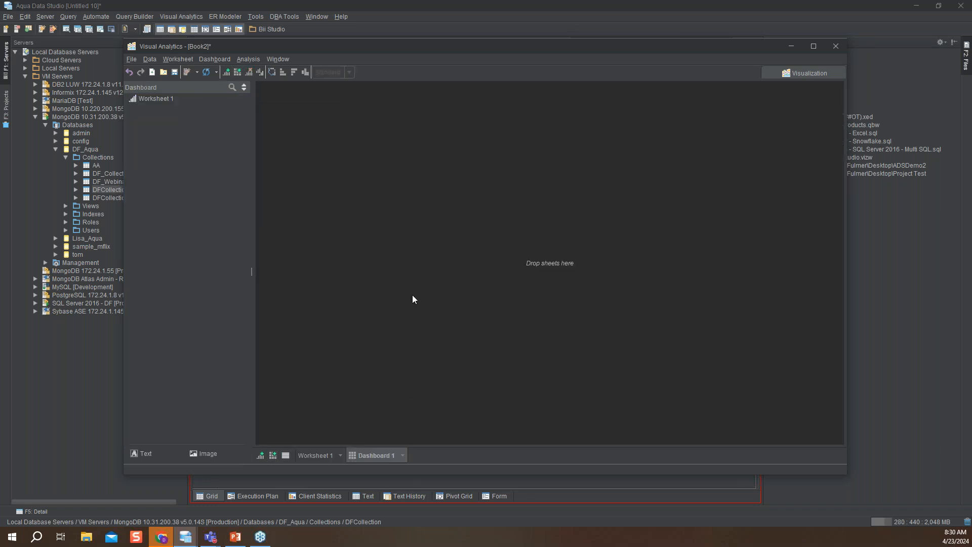
drag(137, 99, 506, 228)
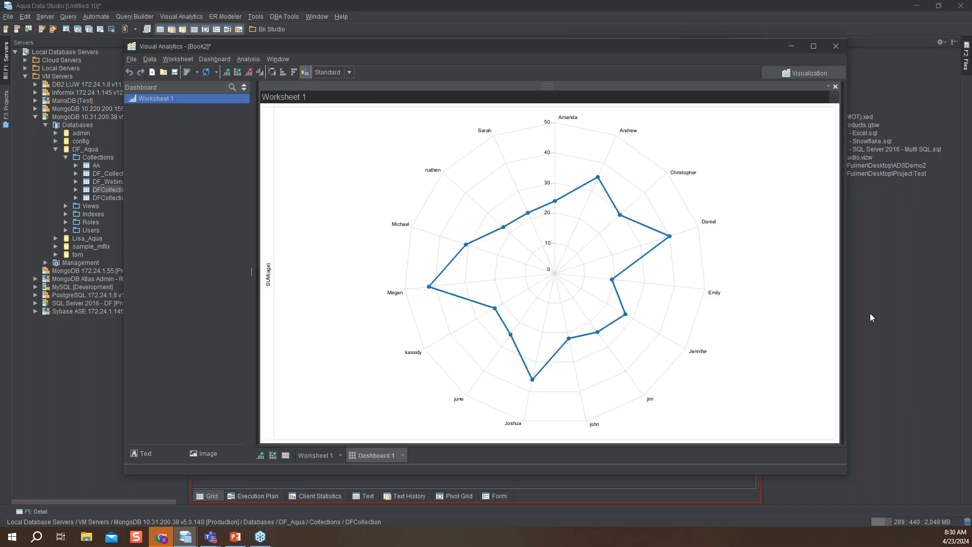
click(135, 62)
mouse_move(169, 137)
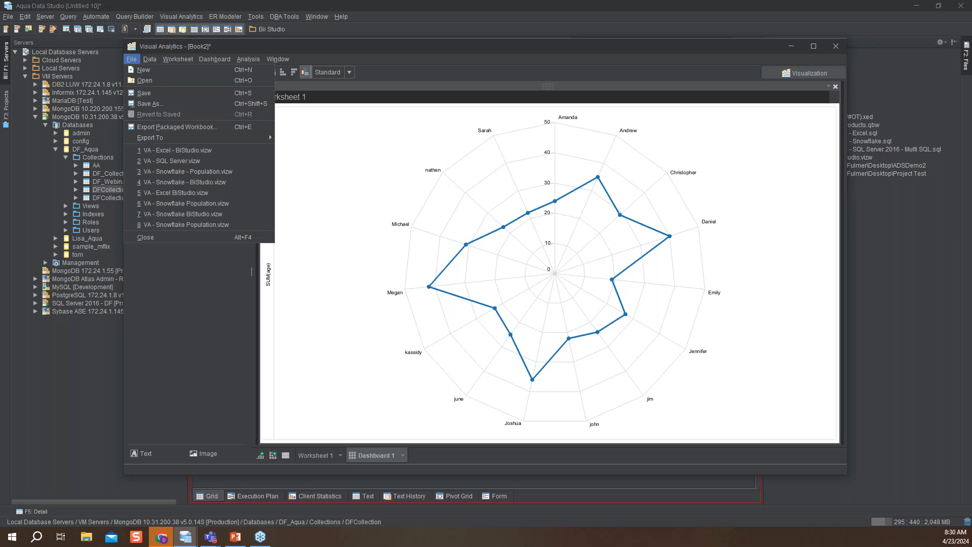
click(236, 537)
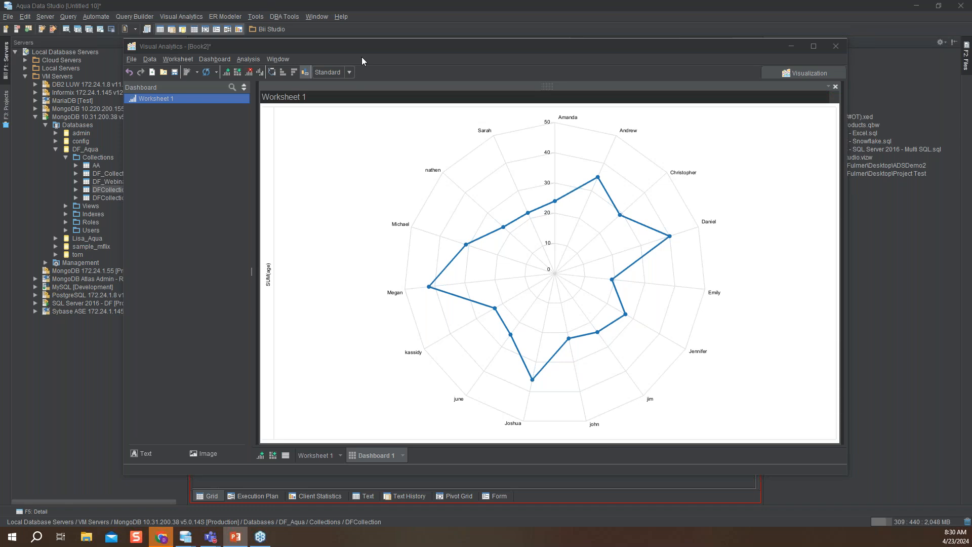
Minimize Visual Analytics and generate an ER diagram of the DF_Aqua database with the Collections and Views object types included.
click(792, 44)
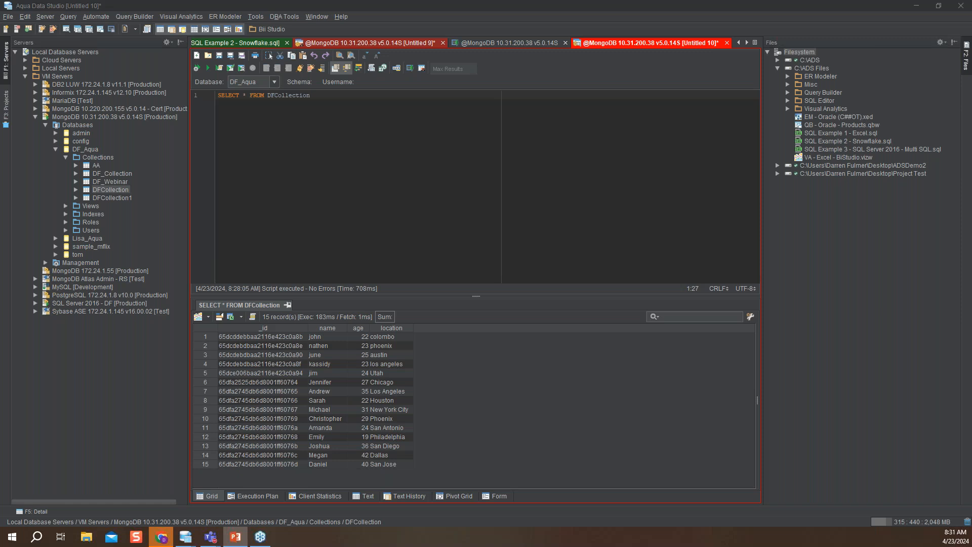
right_click(93, 148)
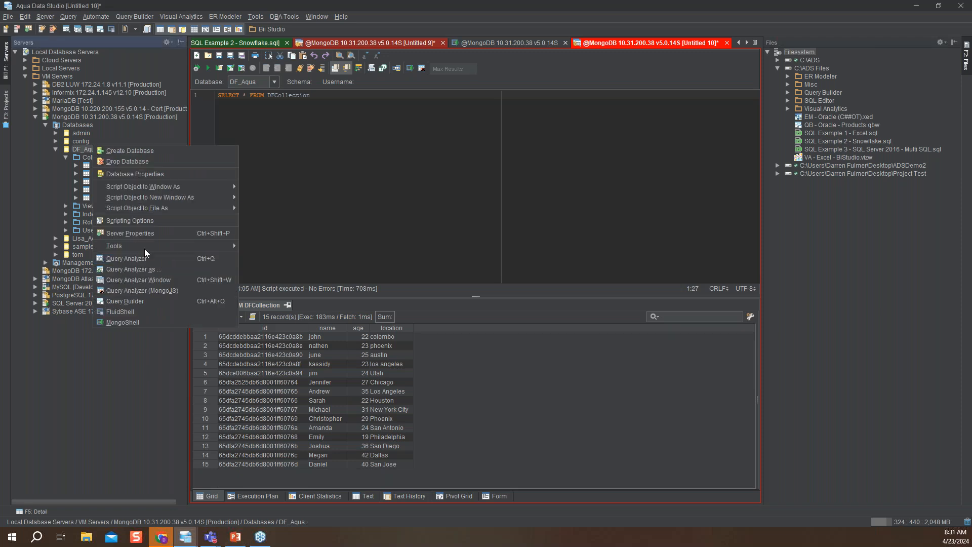
mouse_move(145, 245)
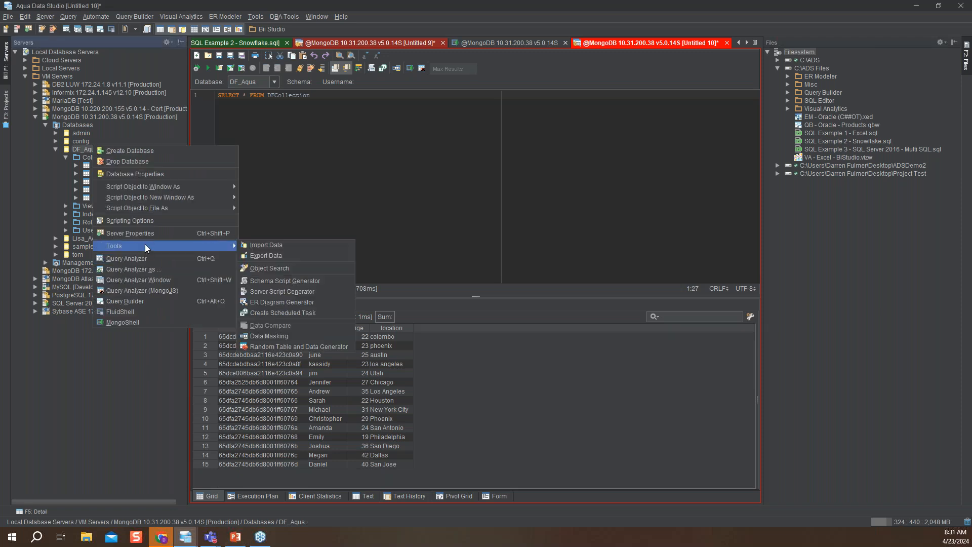
click(294, 302)
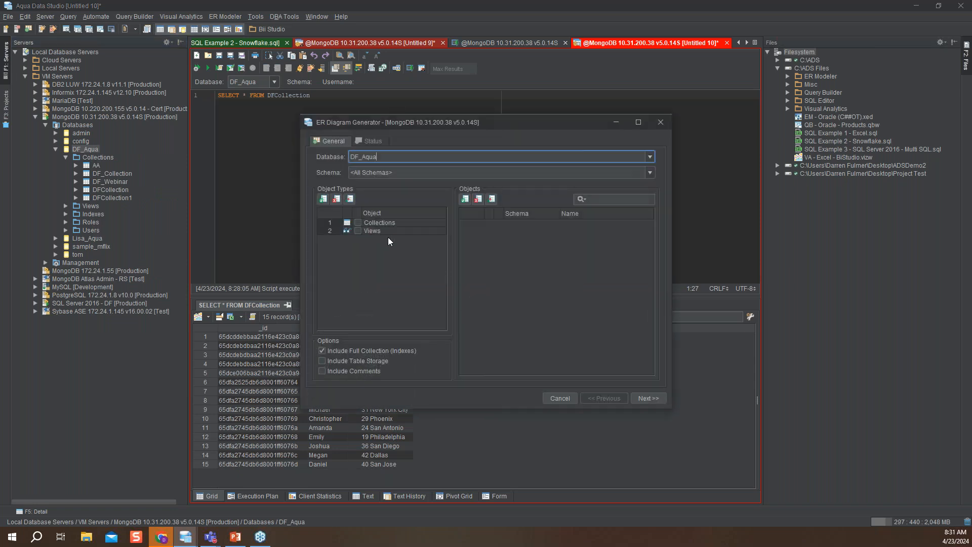
click(358, 223)
click(358, 232)
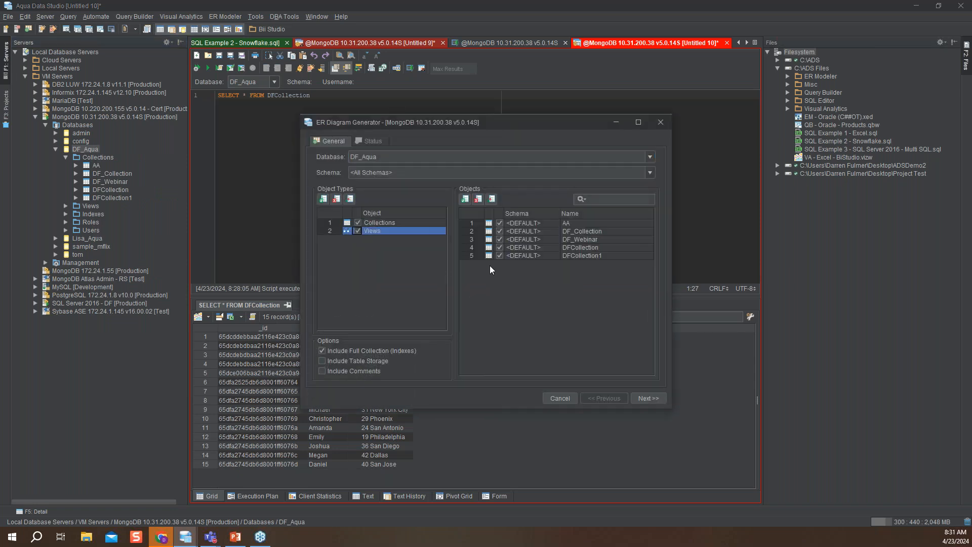
click(658, 399)
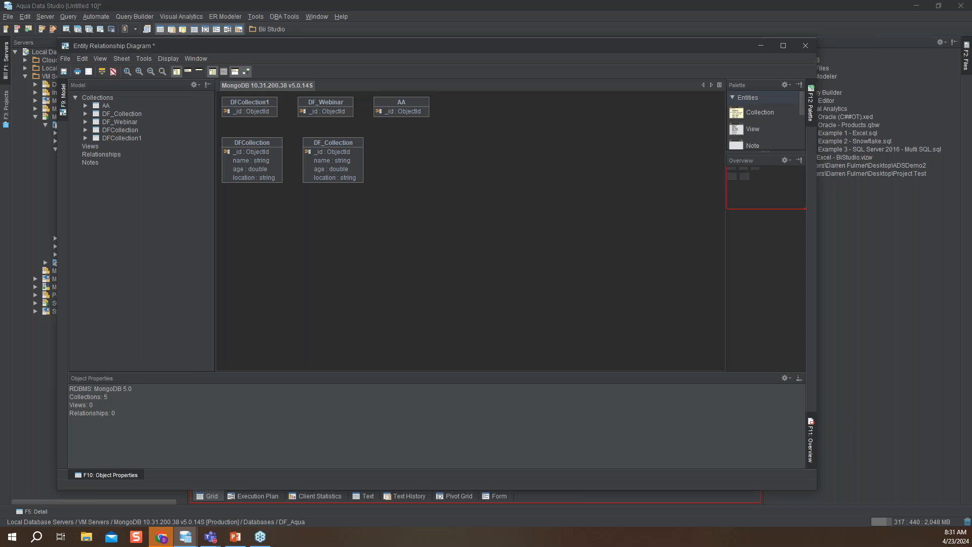
Inspect the fields of the DFCollection1, DF_Webinar and DFCollection entities in the ER diagram.
click(253, 108)
click(323, 104)
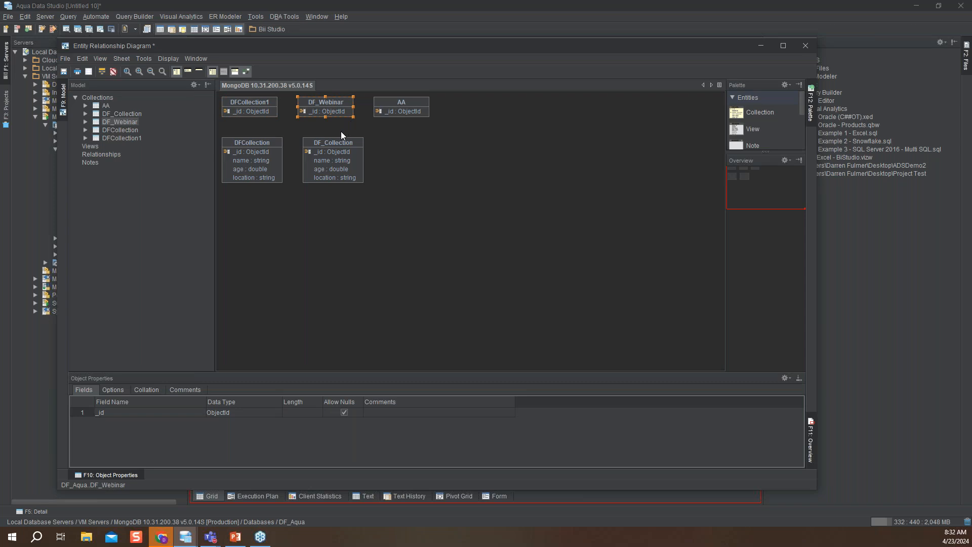
click(258, 147)
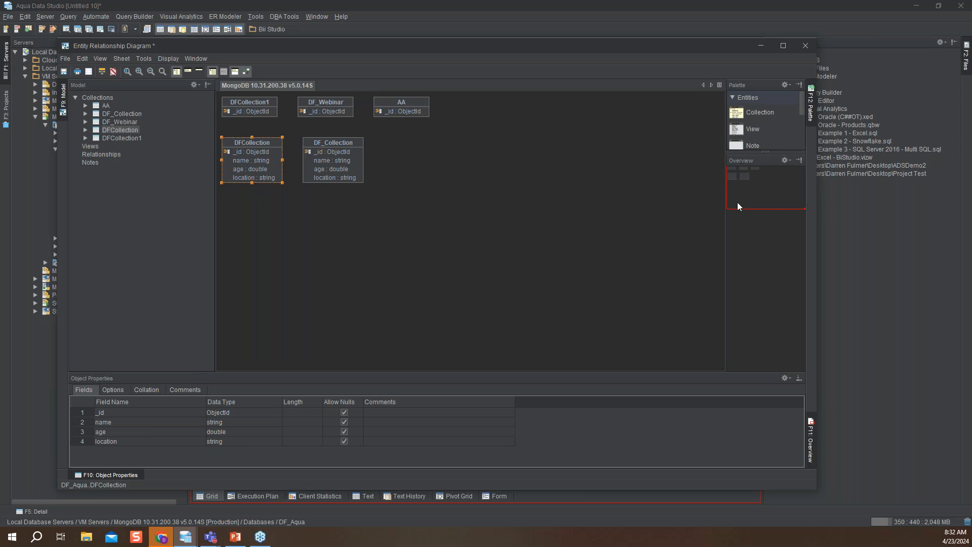
Add a new collection entity to the diagram's empty area, view its properties, and delete it.
drag(759, 113, 576, 133)
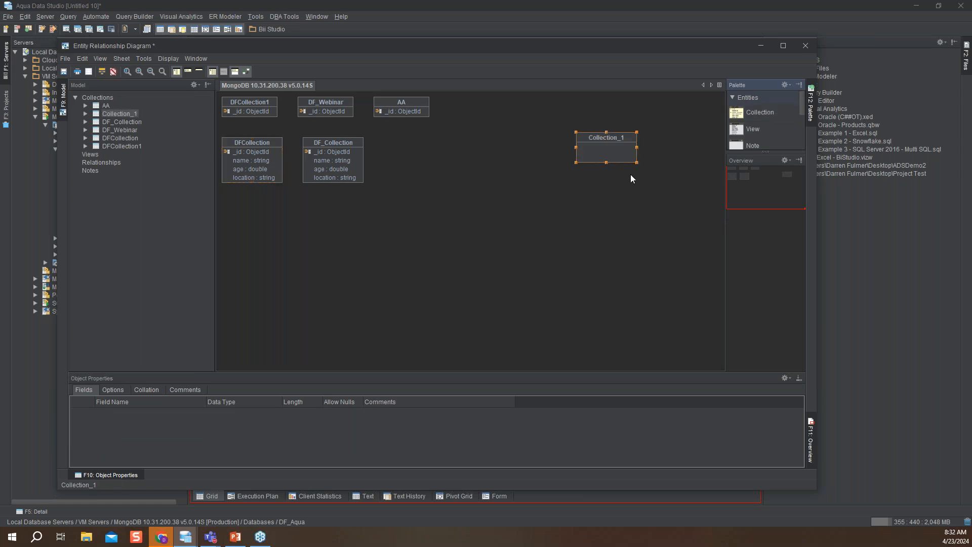
click(611, 147)
double_click(612, 148)
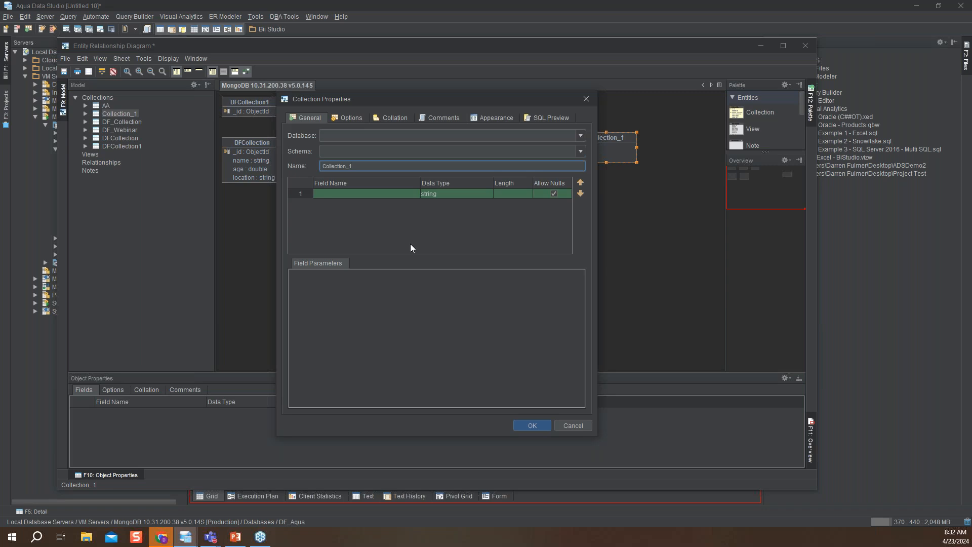
click(584, 426)
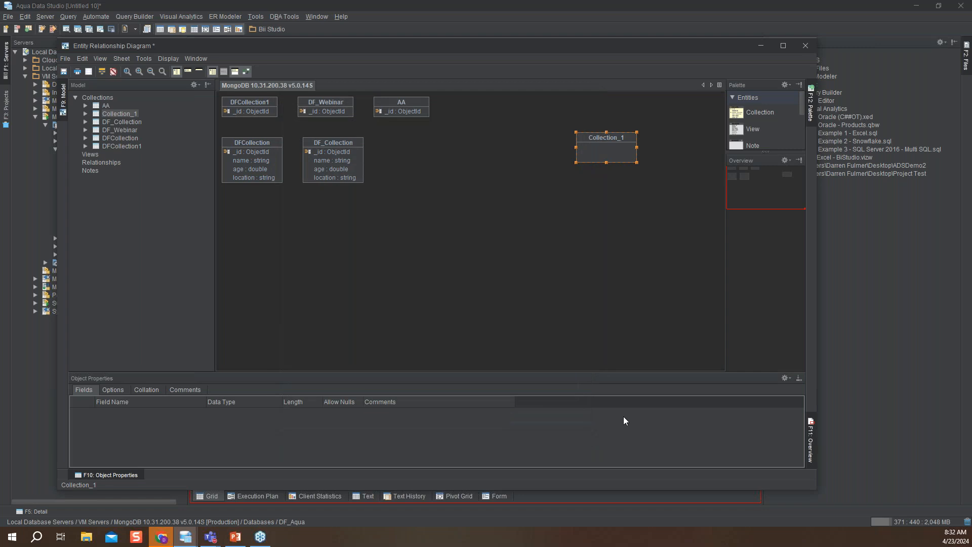
right_click(609, 150)
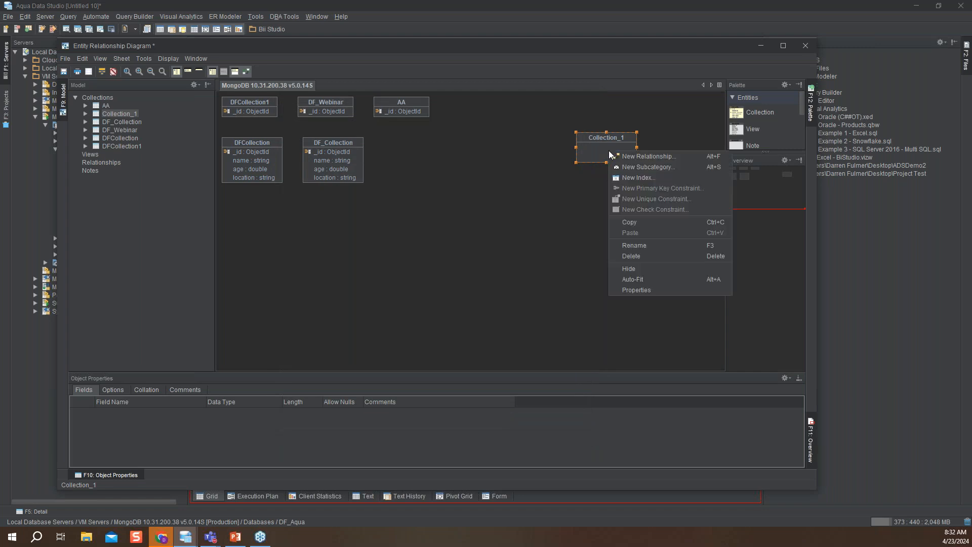
click(647, 255)
click(426, 284)
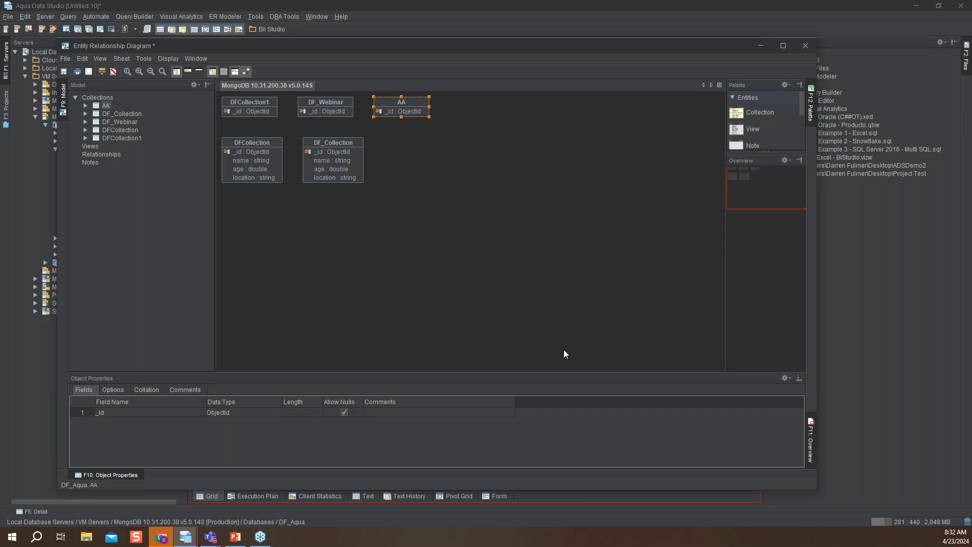
Examine the ER diagram's script, report and model comparison tools, and the main window's ER Modeler and Compare Tools commands.
key(alt+Tab)
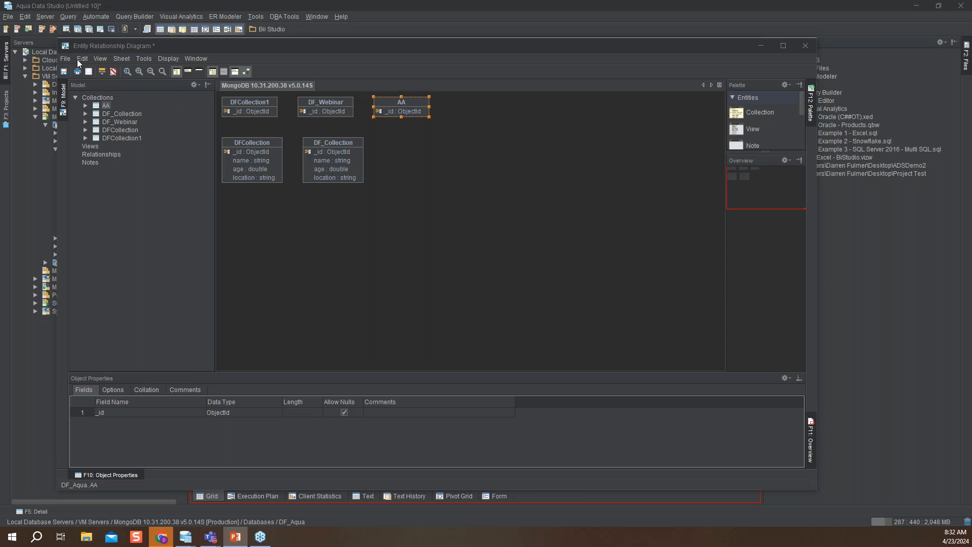
click(141, 60)
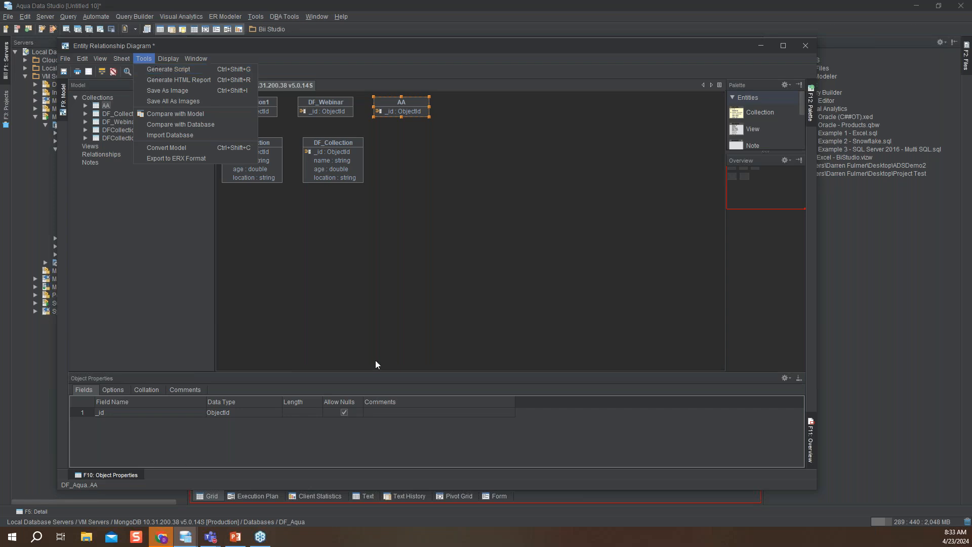
click(310, 17)
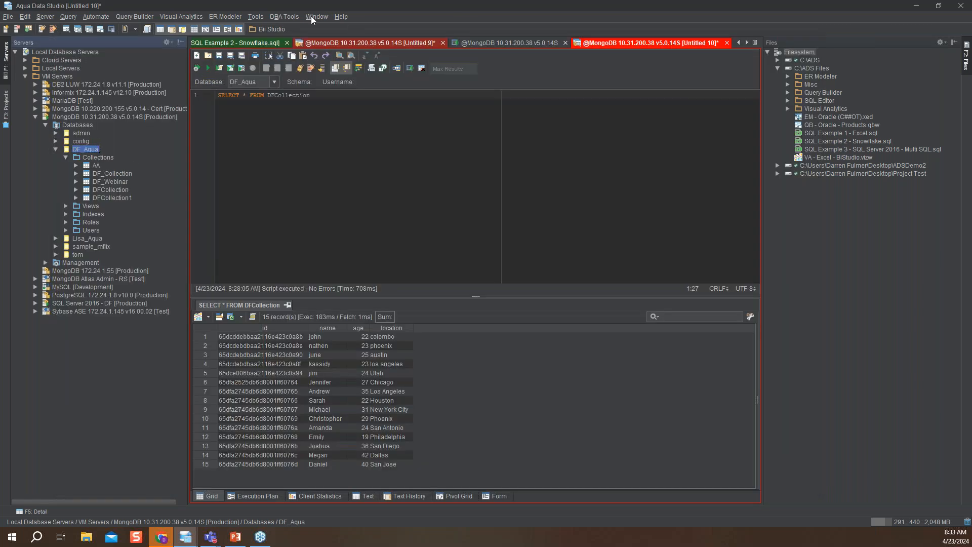
click(250, 17)
mouse_move(225, 16)
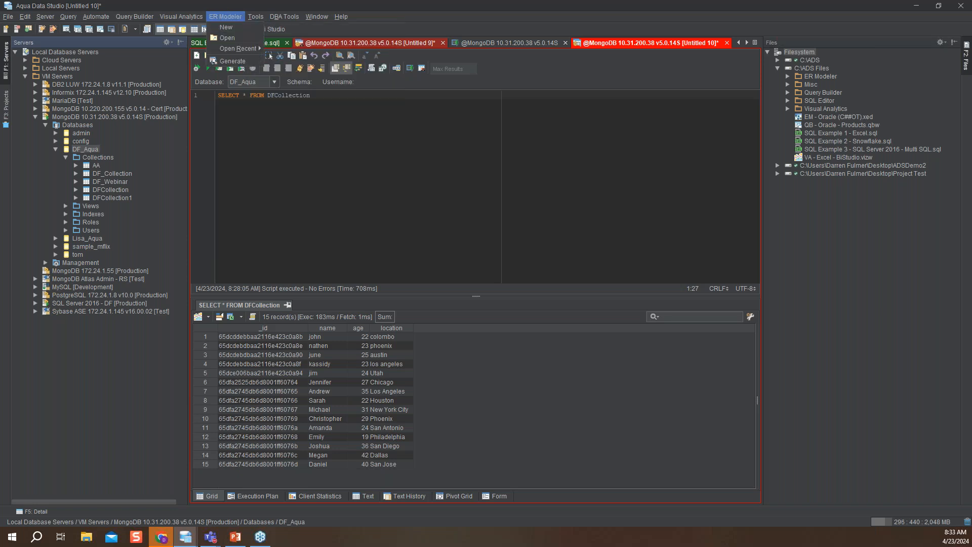
click(235, 537)
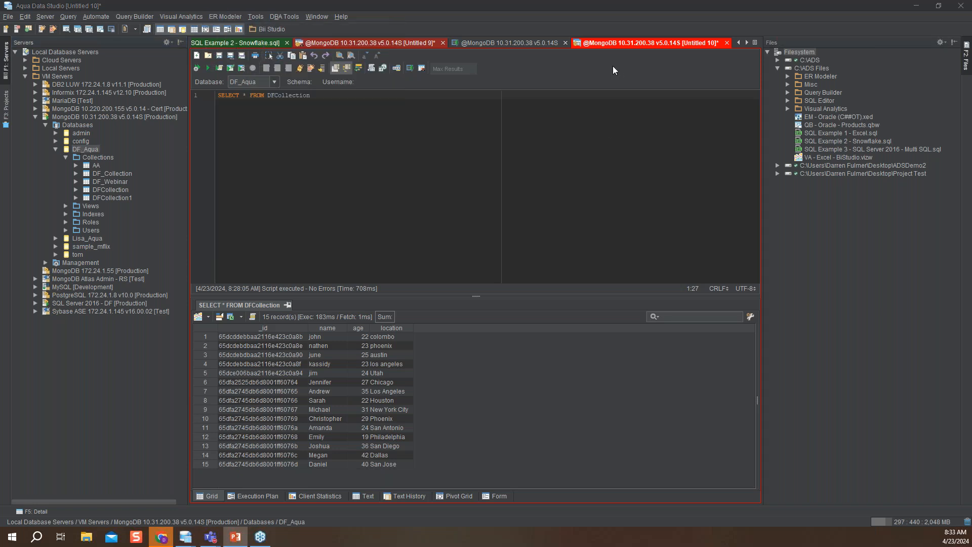
click(257, 16)
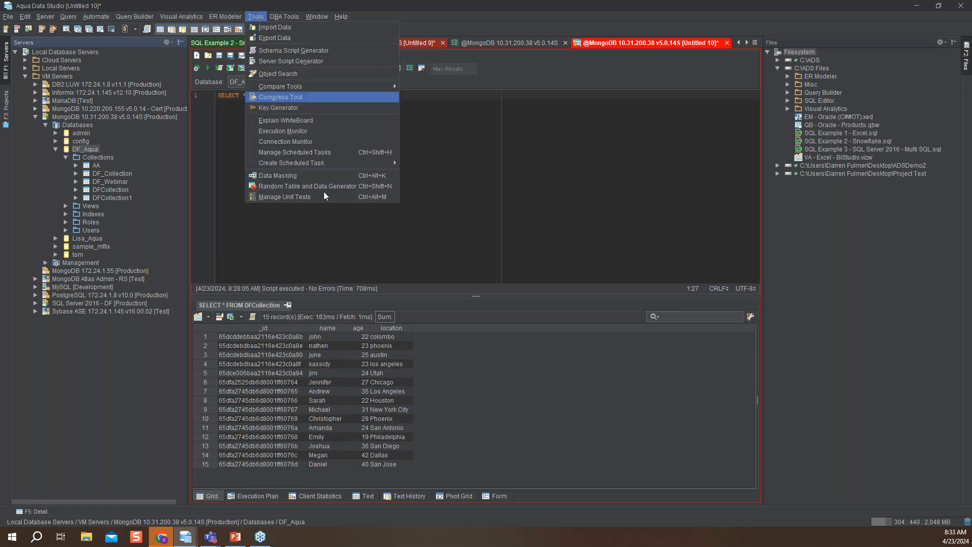
mouse_move(266, 87)
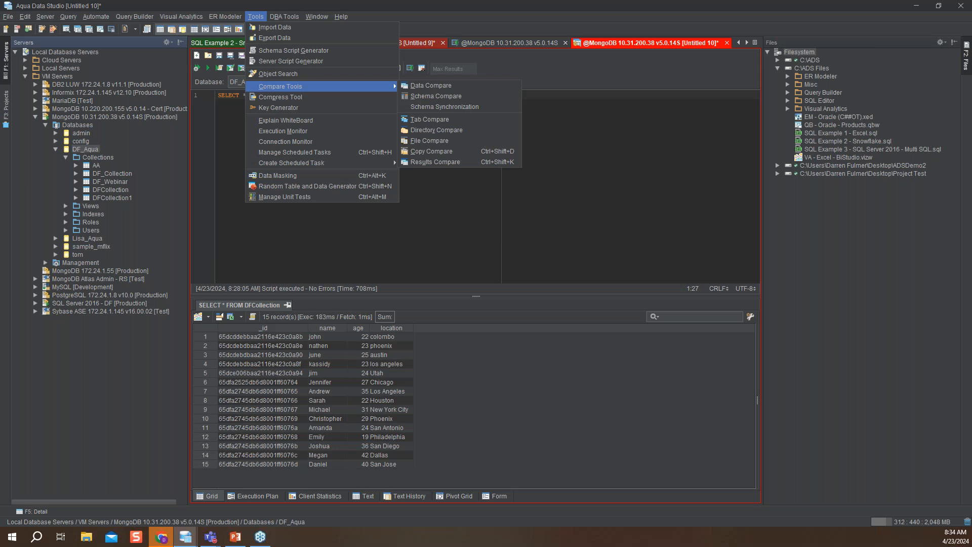
click(235, 537)
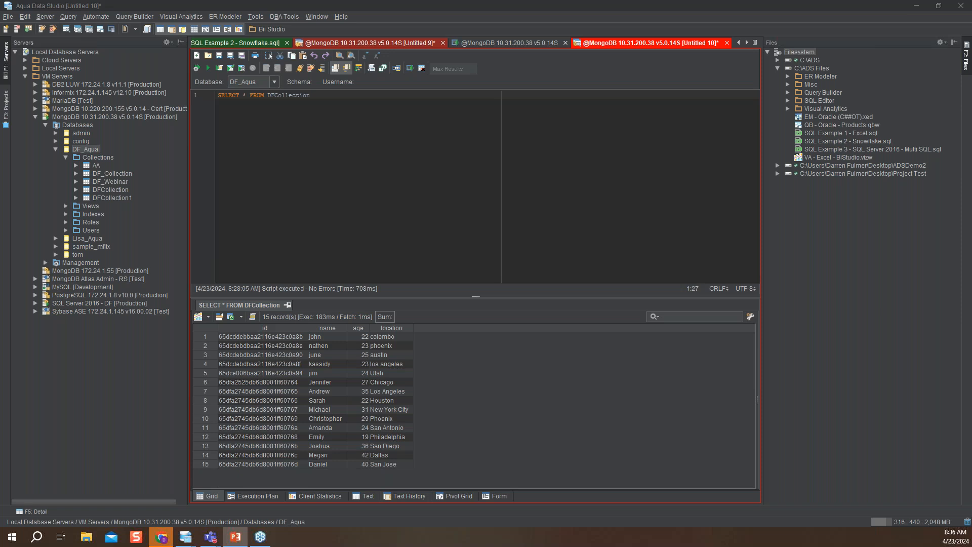
Open the online documentation in a maximized browser window and look through its Tools and Features section.
click(342, 17)
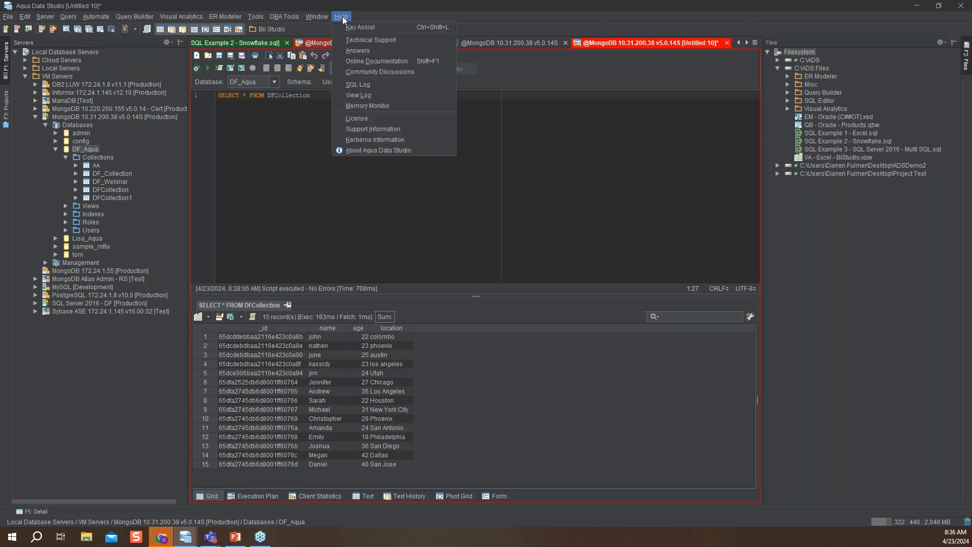
click(375, 62)
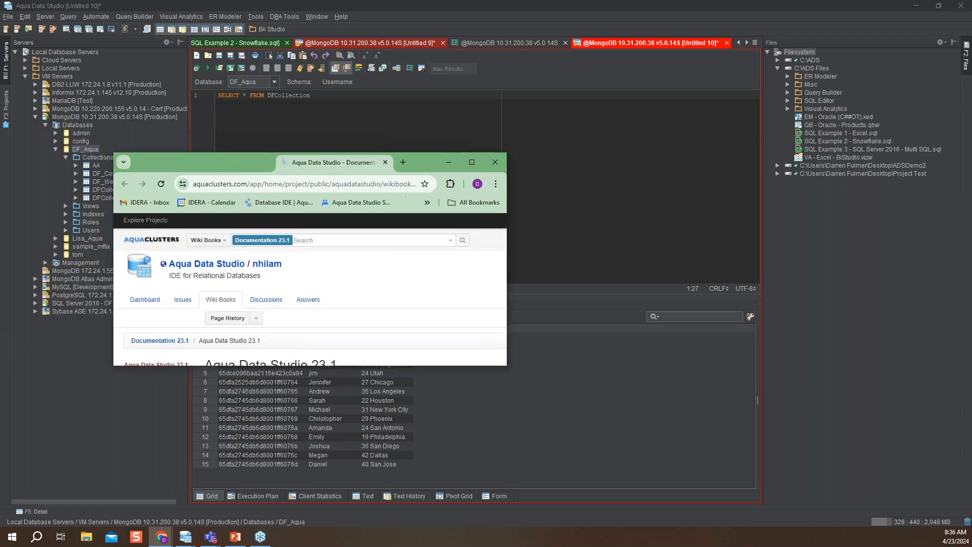
click(473, 165)
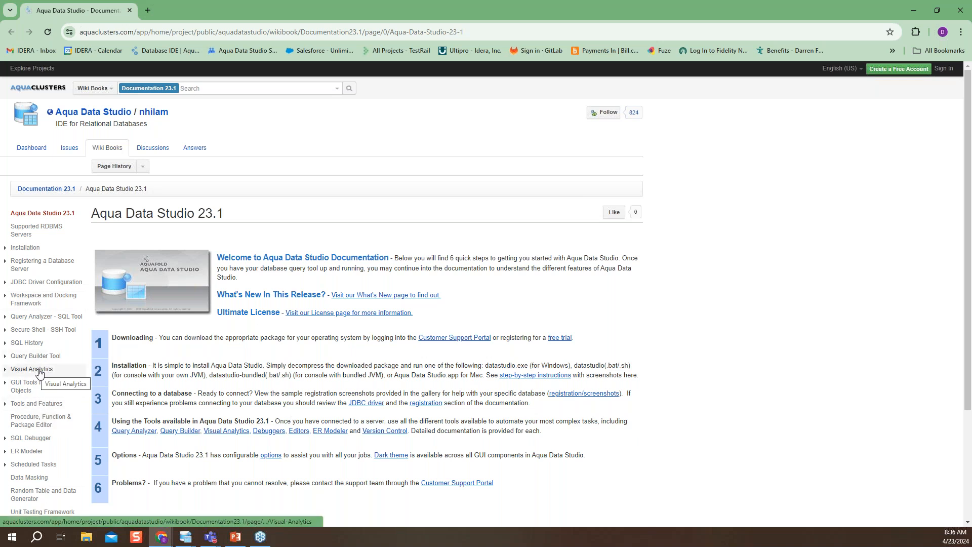
click(10, 404)
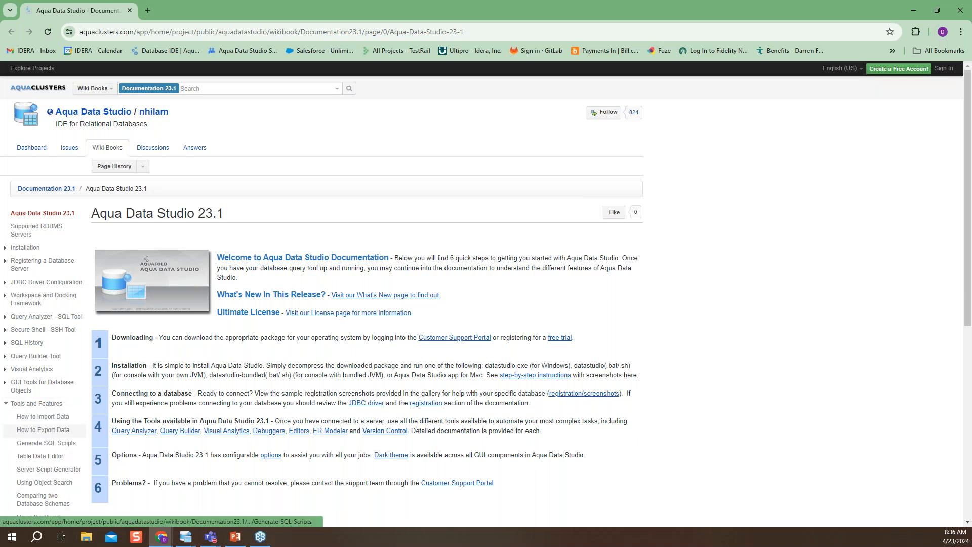
scroll(65, 442, down, 2)
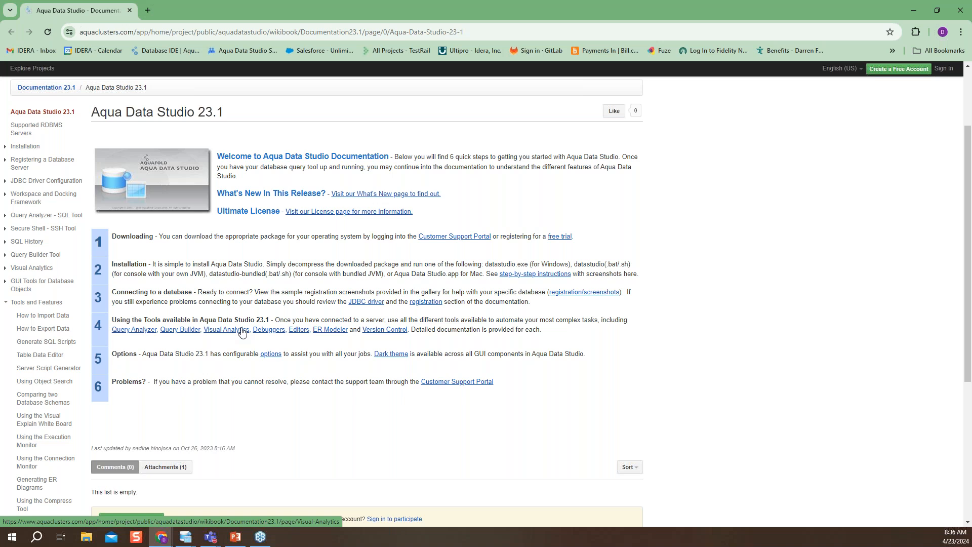
Open the Aquafold website in a new browser tab and go to its Aqua Data Studio Resource Center.
click(147, 10)
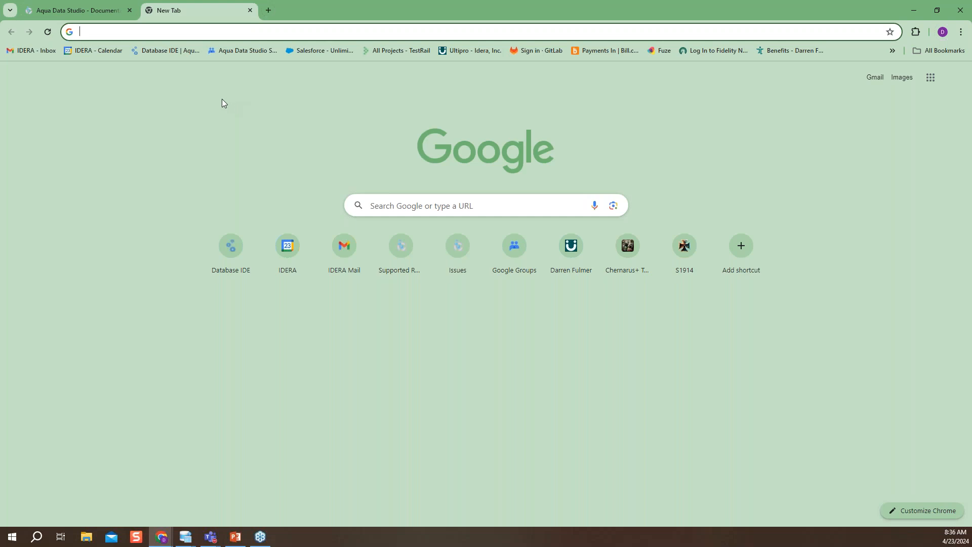
click(165, 51)
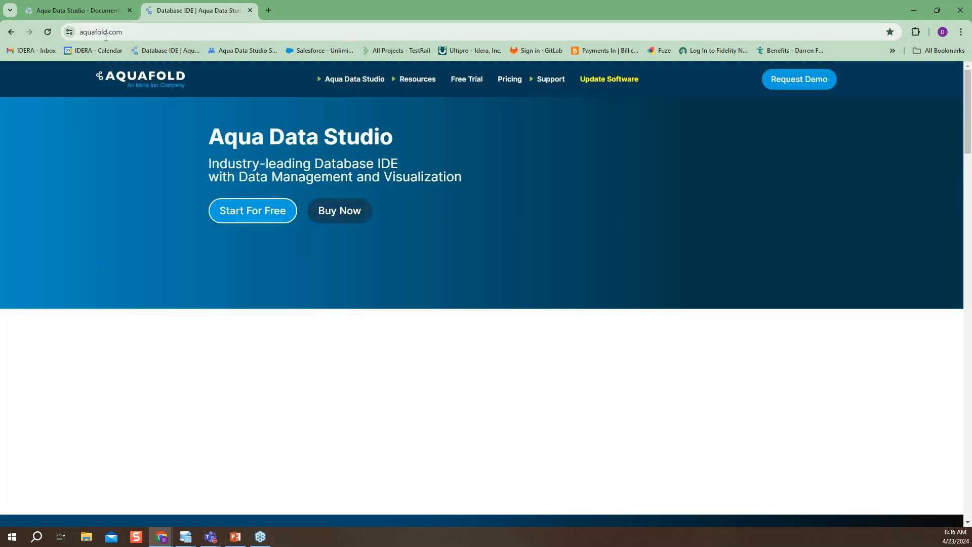
mouse_move(408, 81)
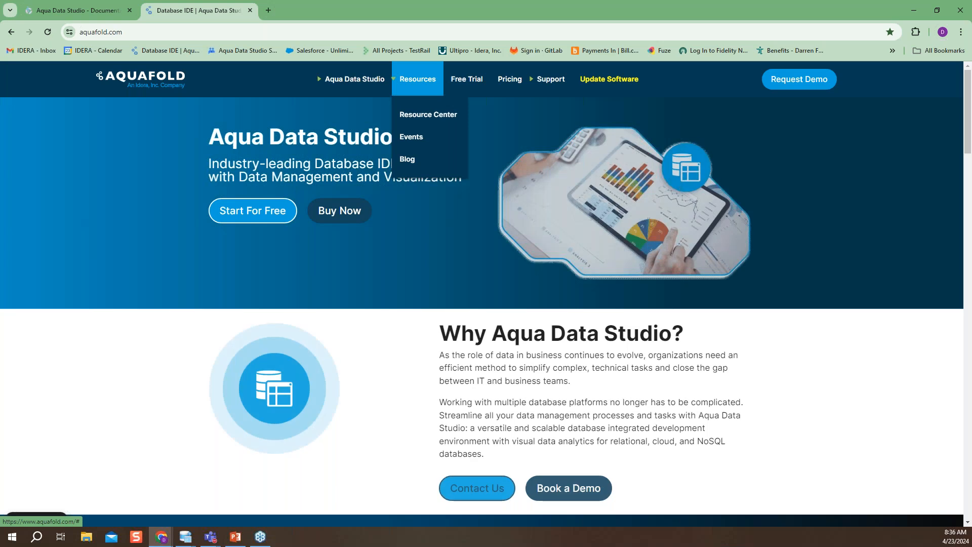
click(420, 116)
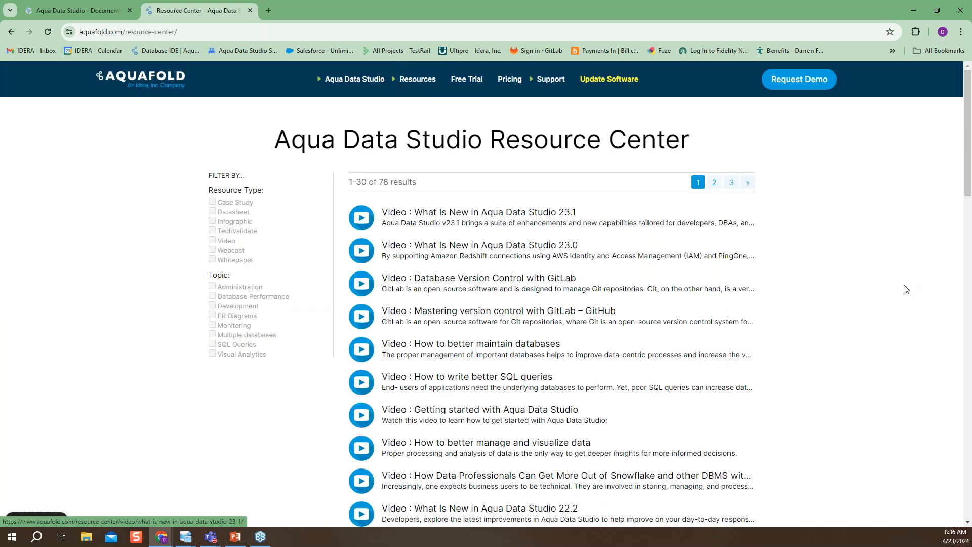
Filter the Resource Center to the Video resource type, look through the listed videos, and minimize the browser to return to Aqua Data Studio.
click(225, 242)
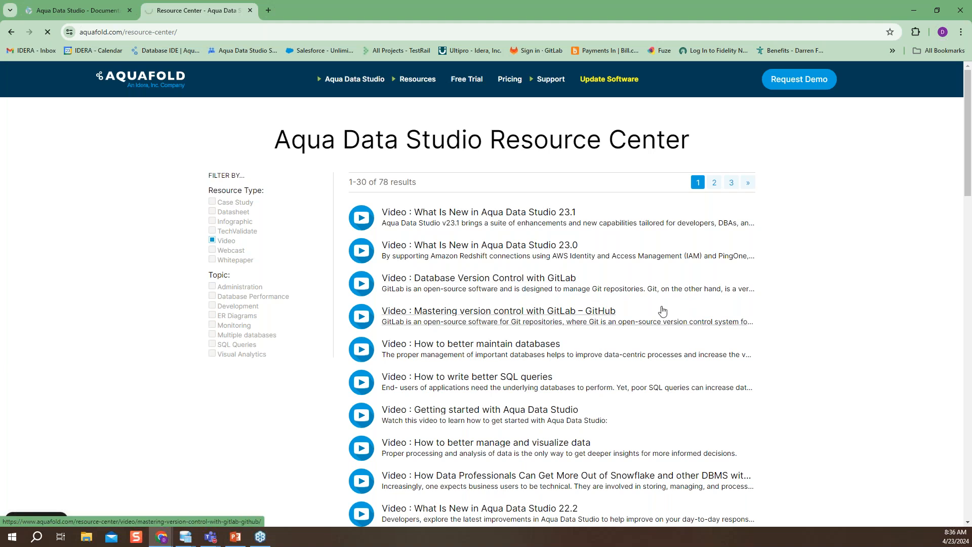
scroll(781, 263, down, 1)
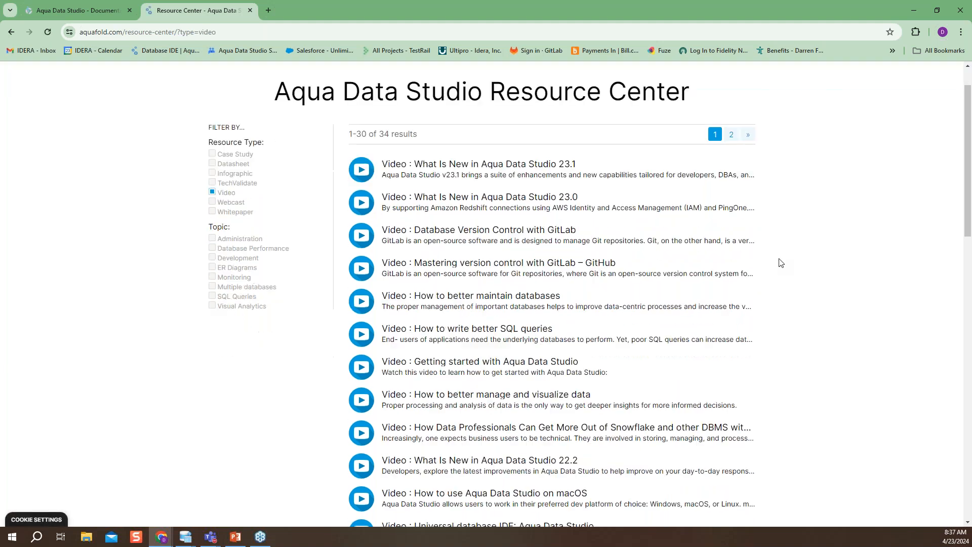
scroll(781, 263, down, 2)
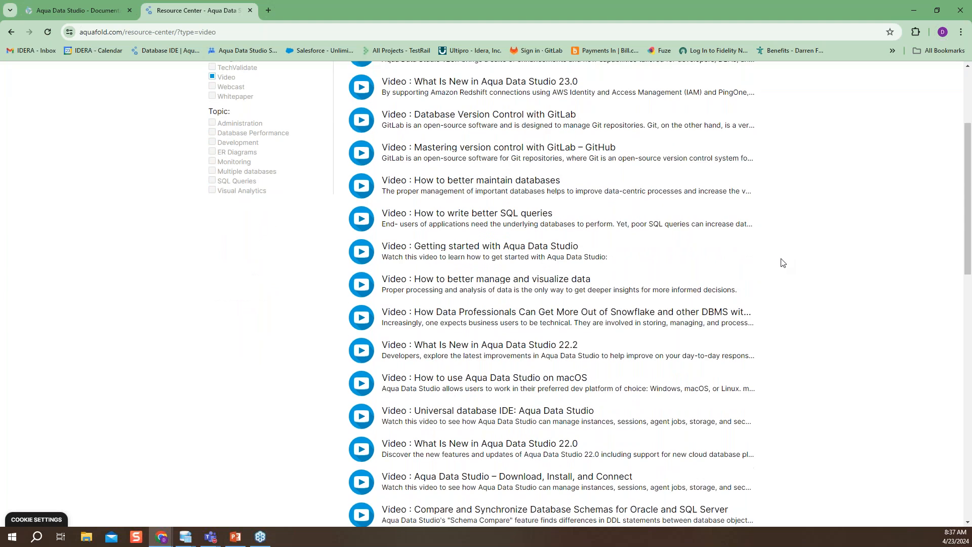
scroll(782, 262, down, 6)
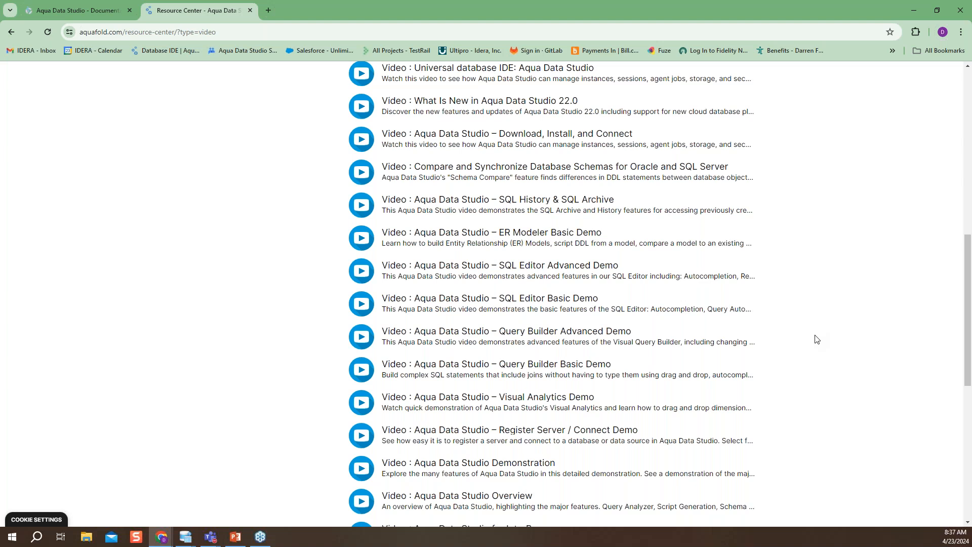
click(913, 9)
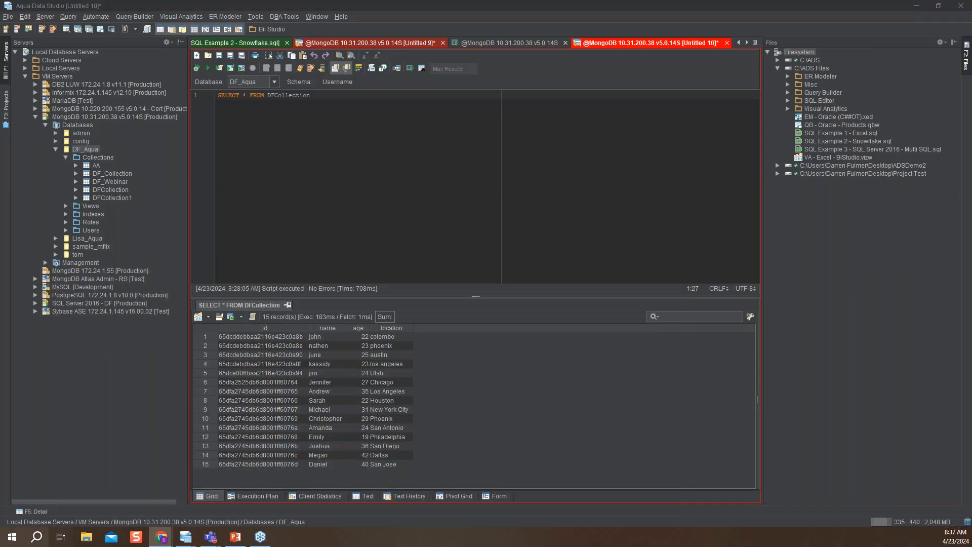